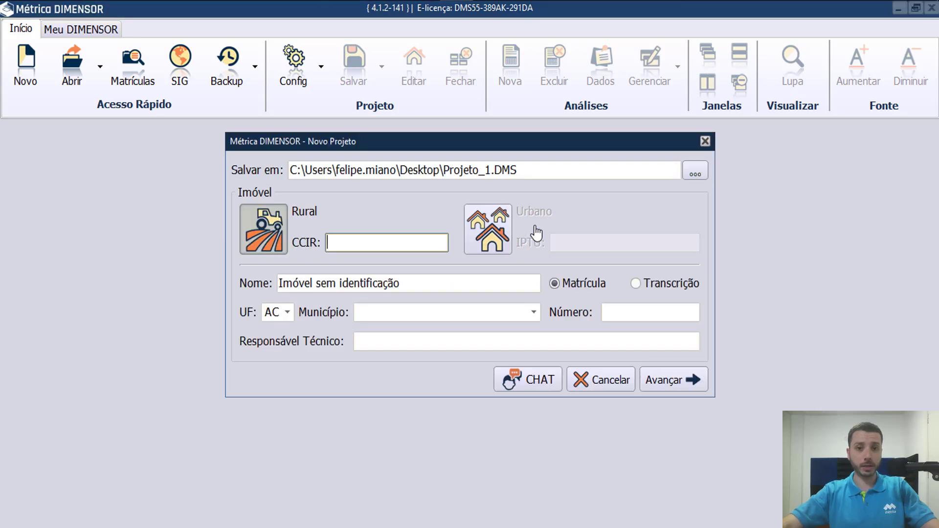
- Set the new project's property type to Urbano and choose to fill Análise 1 by importing information from documents
click(490, 245)
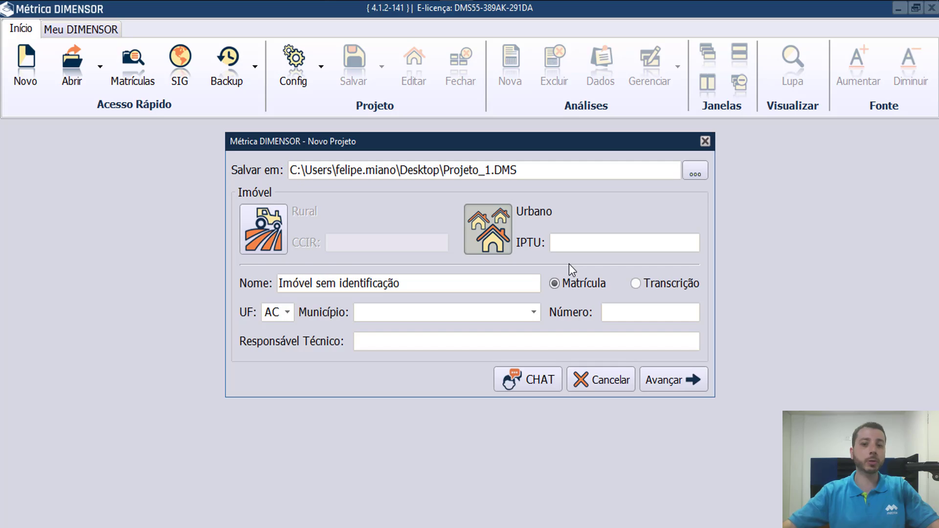
click(674, 378)
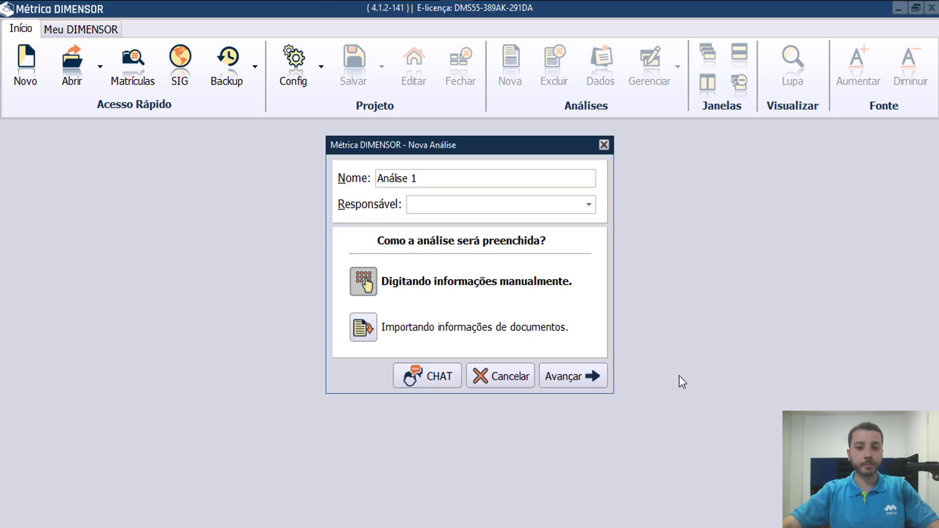
click(472, 336)
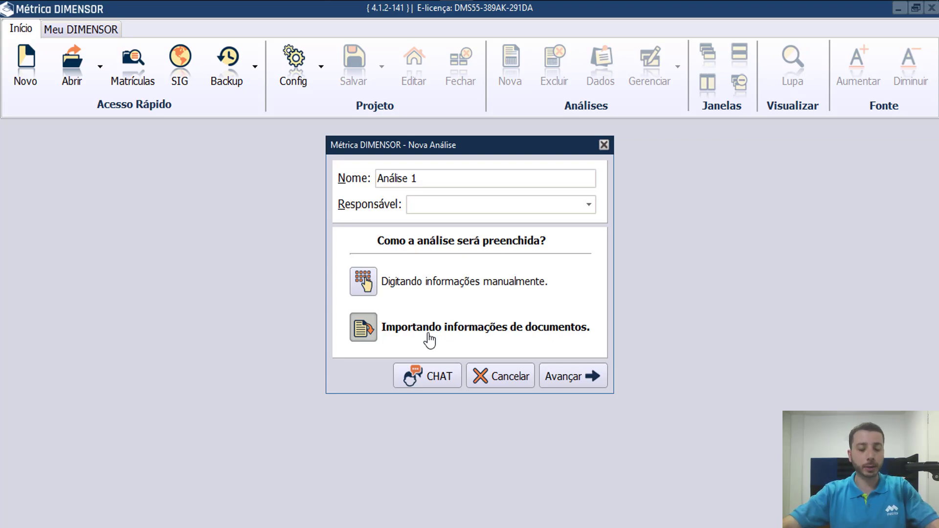
click(429, 338)
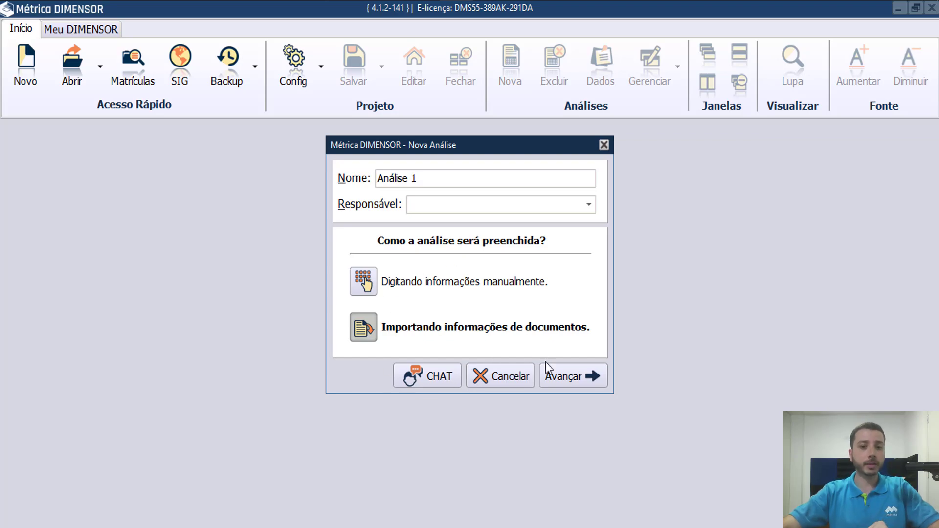
click(580, 378)
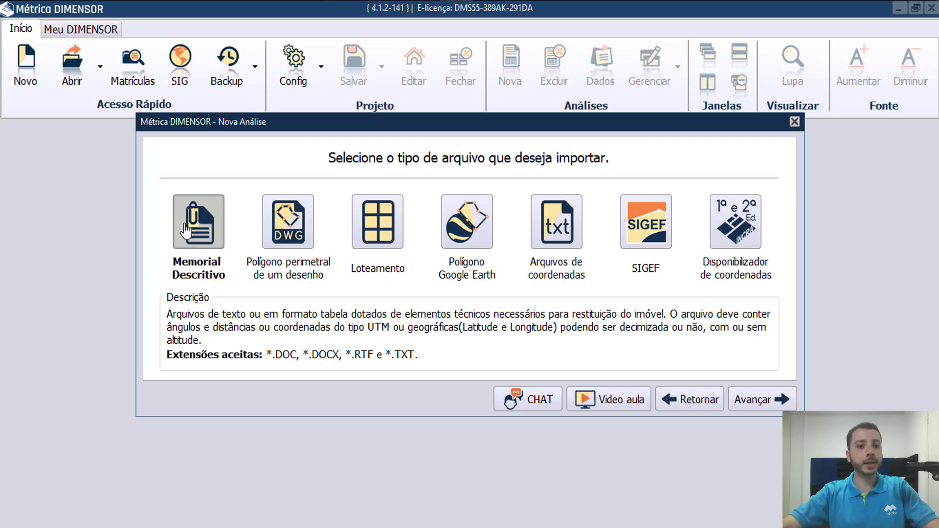
- Choose Memorial Descritivo as the import type and open Memorial Lote3.DOC from the Urbano folder
click(195, 228)
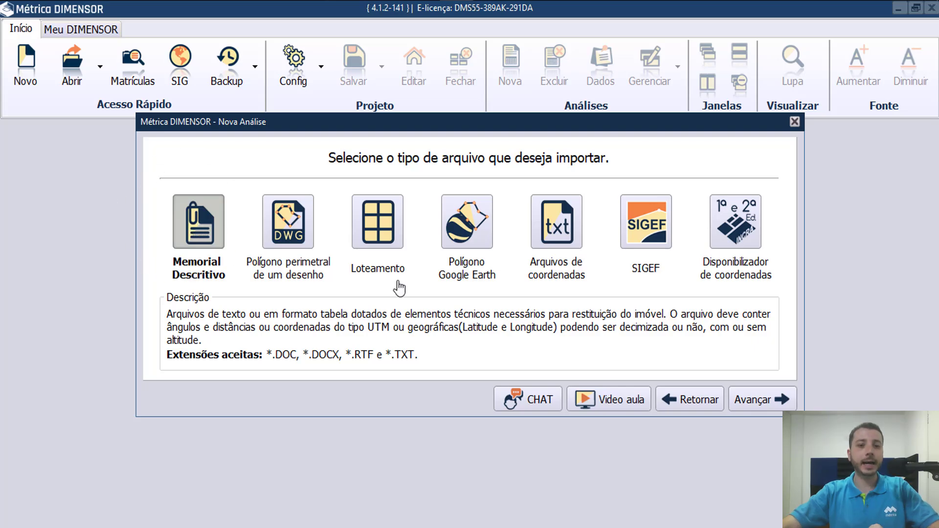
click(747, 401)
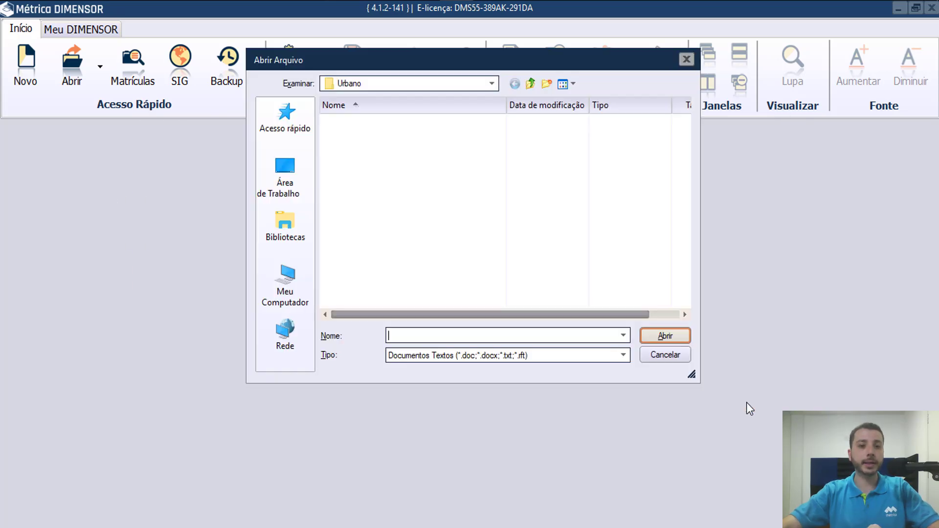
click(668, 335)
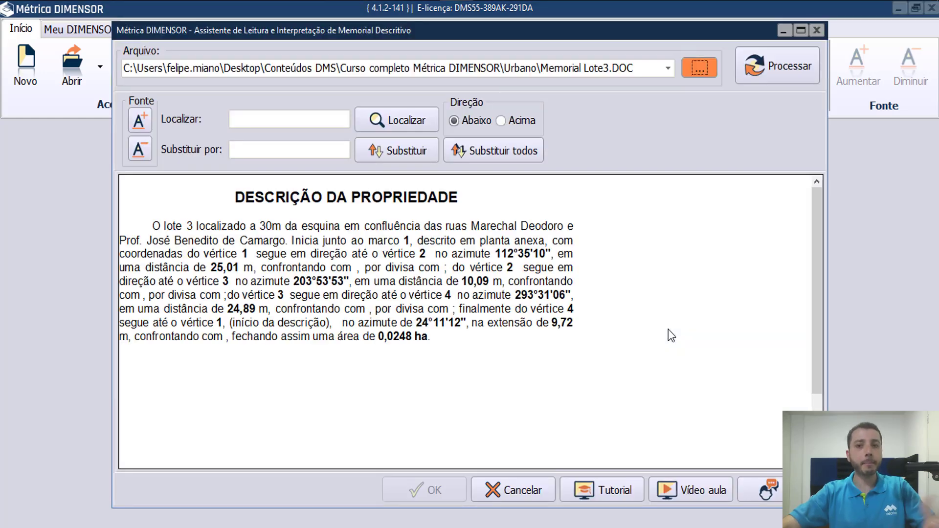
- Process the lot 3 memorial and create the angle and distance analysis Análise 1 from the extracted vertices
click(757, 70)
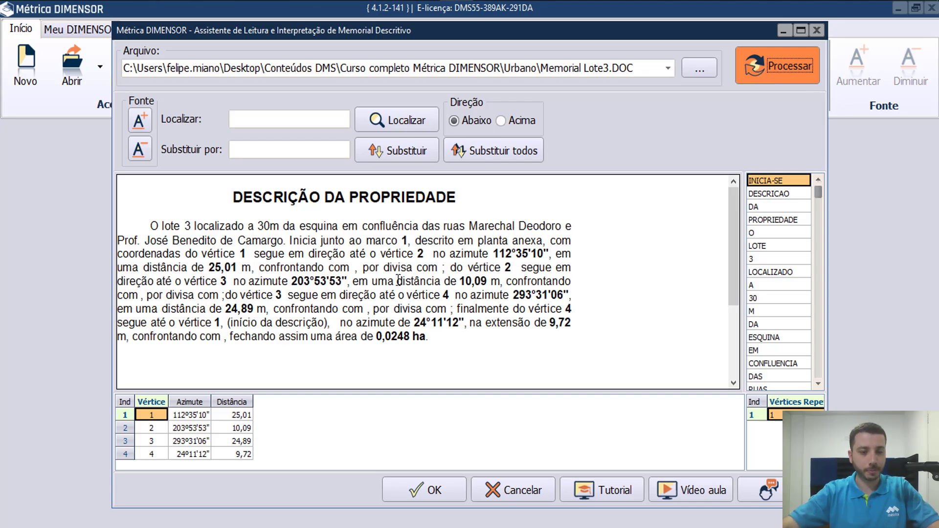
drag(150, 226, 288, 241)
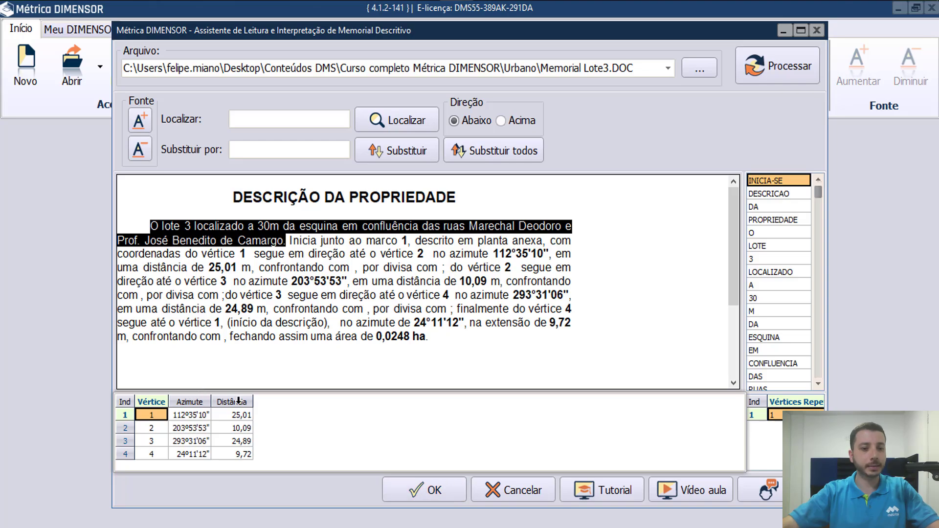
click(453, 492)
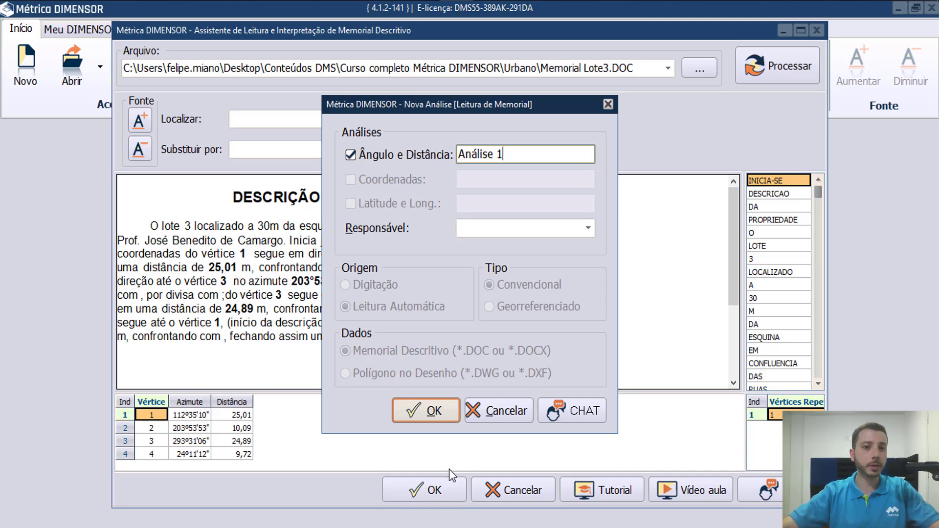
click(442, 409)
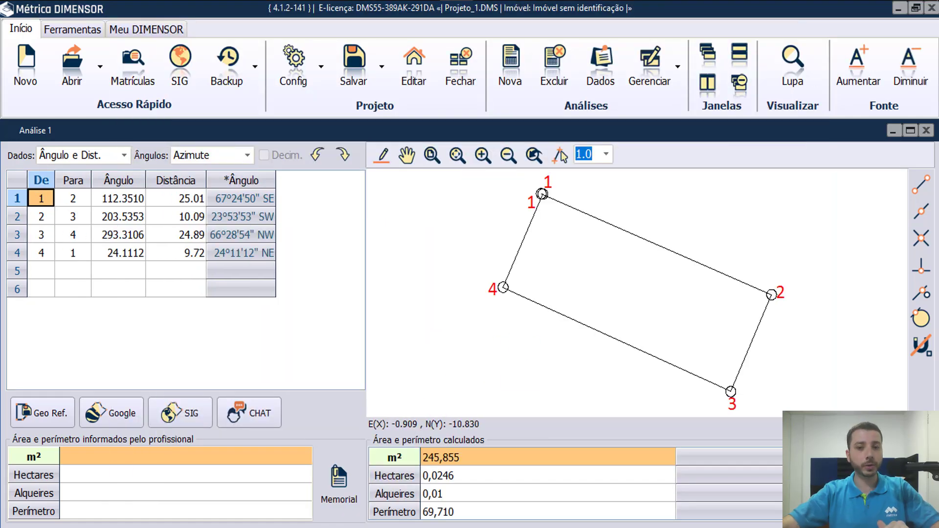
- Examine how the lot polygon closes at vertex 1 in the Análise 1 drawing
scroll(543, 194, up, 6)
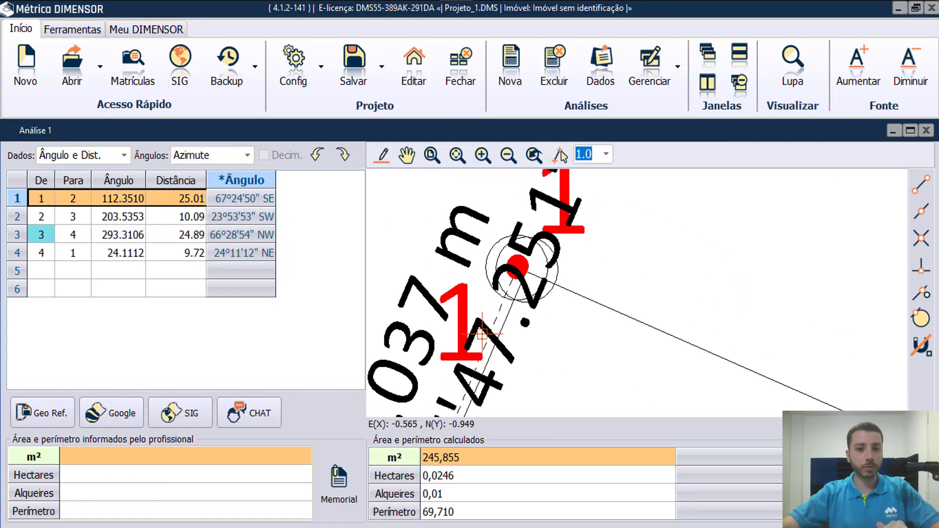
scroll(553, 294, up, 4)
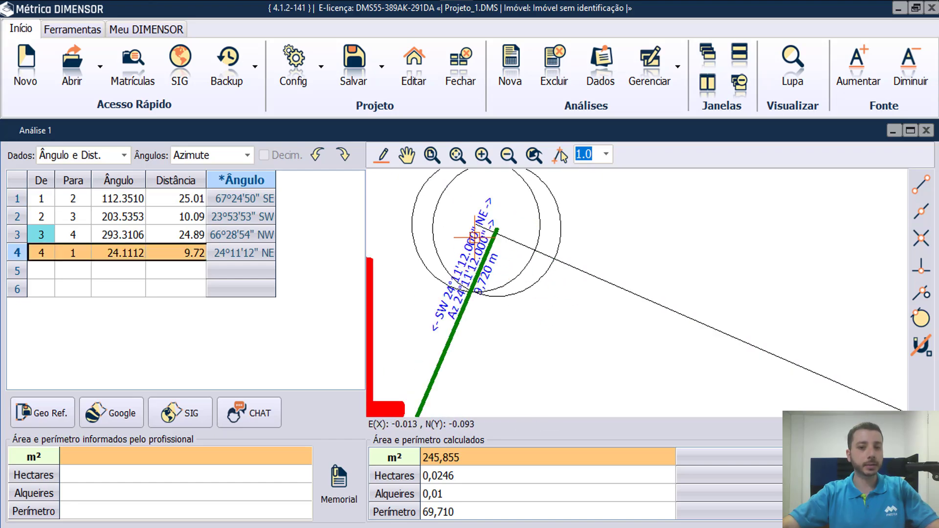
scroll(489, 252, down, 5)
scroll(491, 250, down, 2)
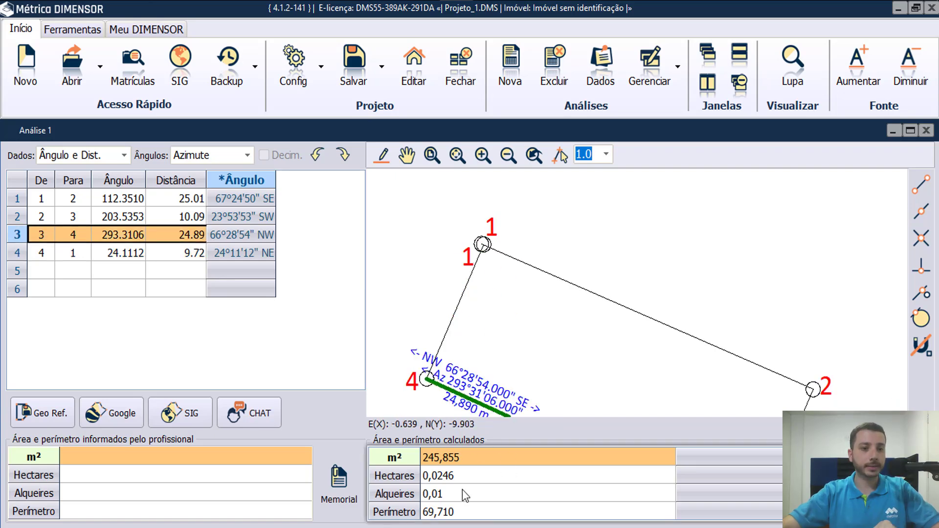
- Run the closure calculation for Análise 1, review its X and Y errors, and close the results
click(73, 30)
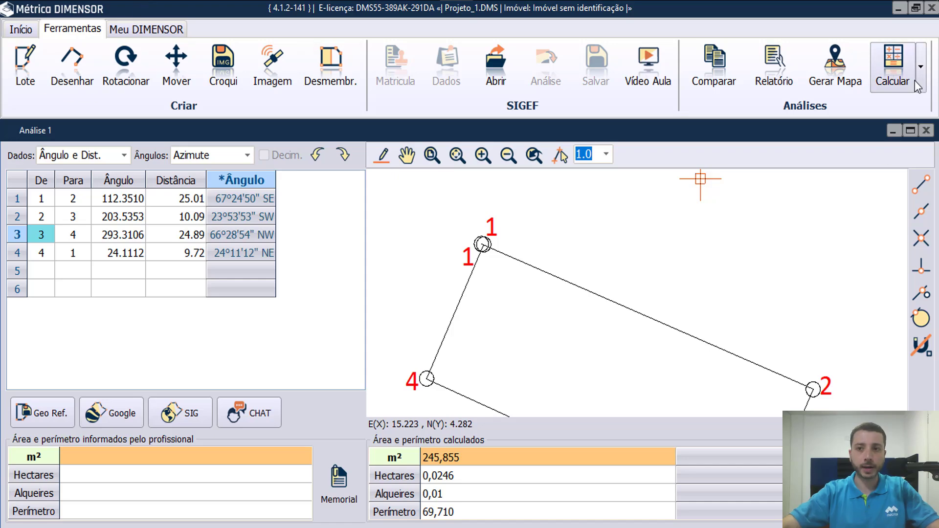
click(922, 67)
click(885, 105)
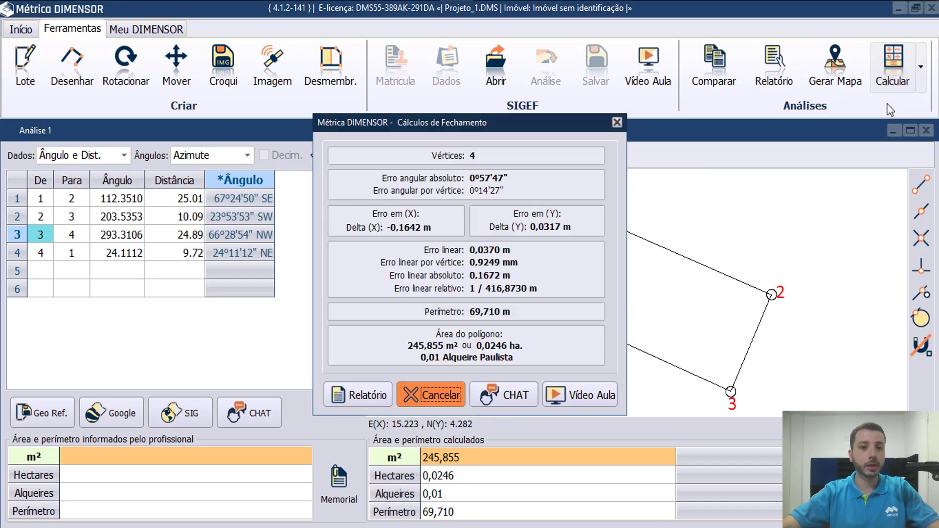
click(407, 234)
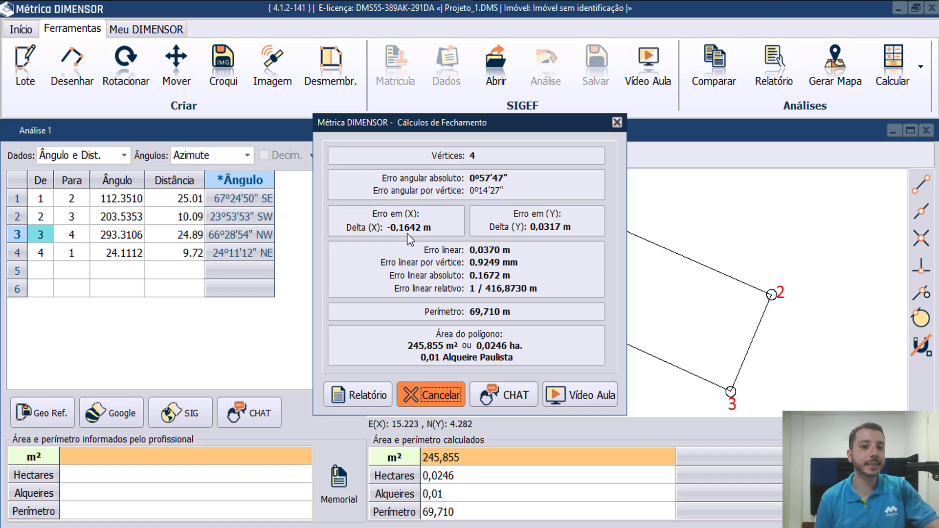
click(407, 233)
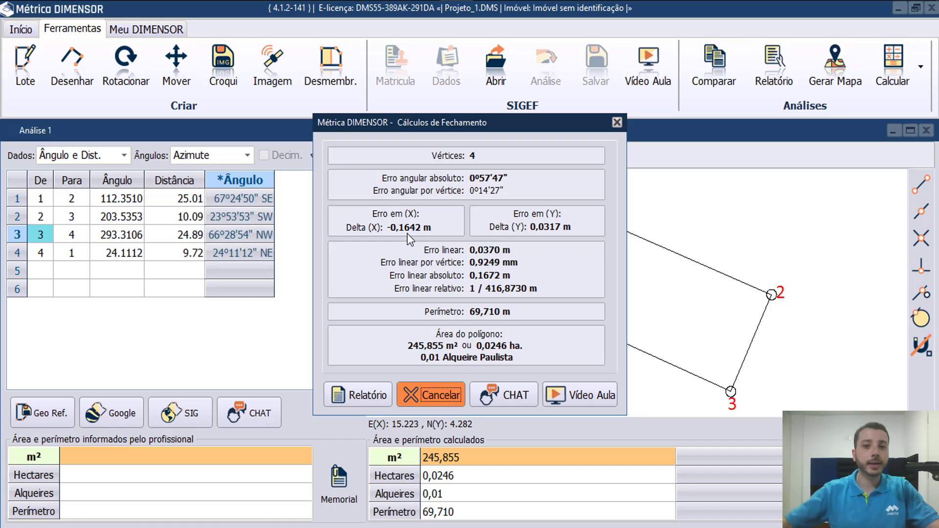
click(564, 229)
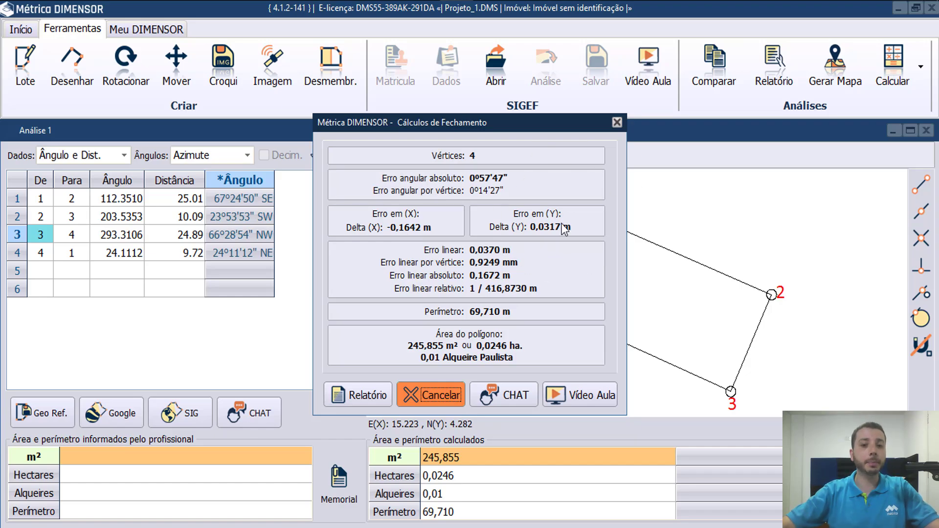
click(564, 229)
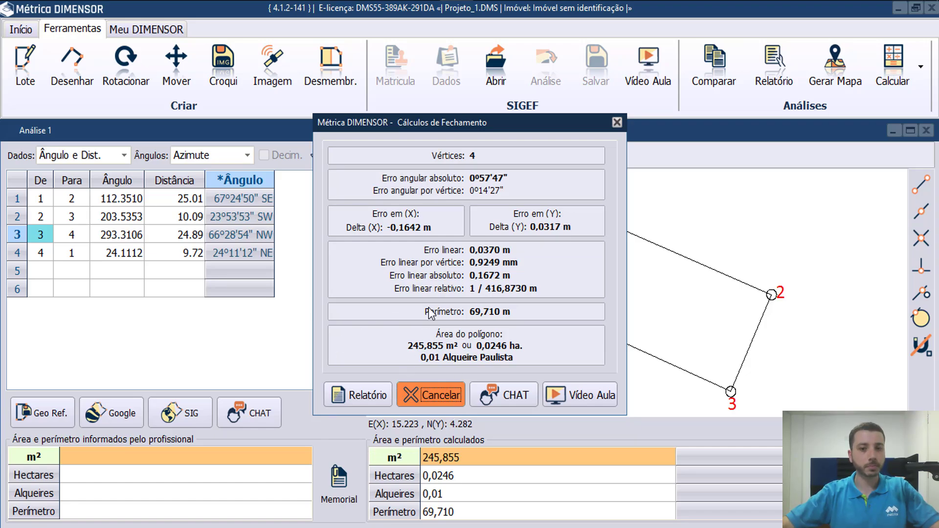
click(616, 123)
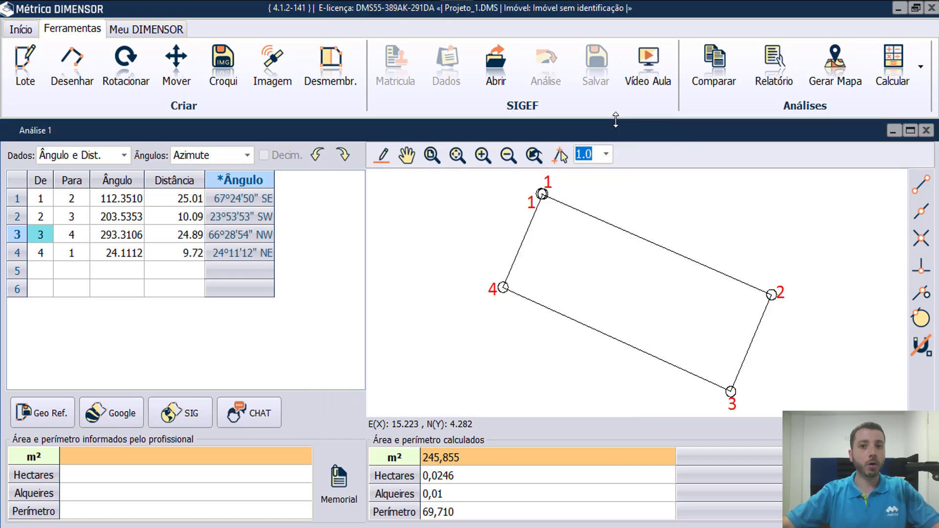
- Generate the map of Análise 1 and examine the lot's closure at vertex 1
click(826, 86)
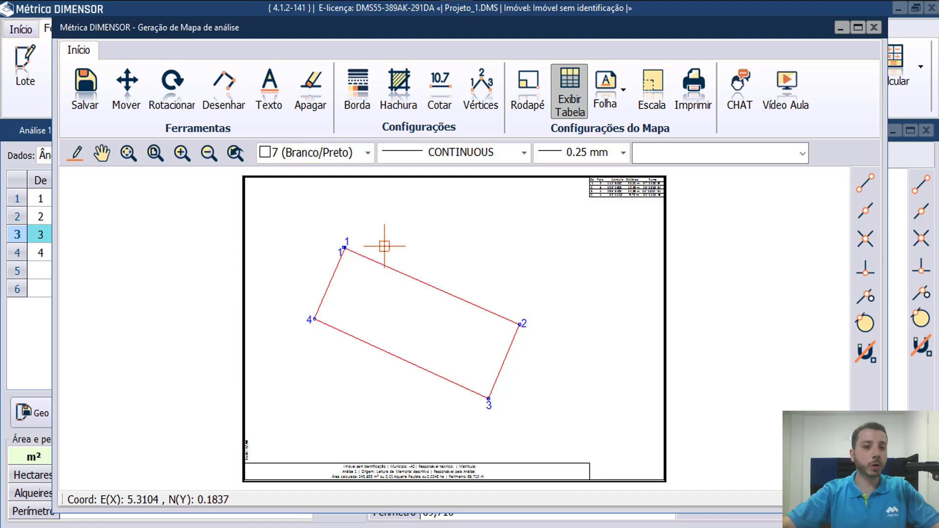
scroll(384, 241, up, 5)
scroll(402, 219, up, 3)
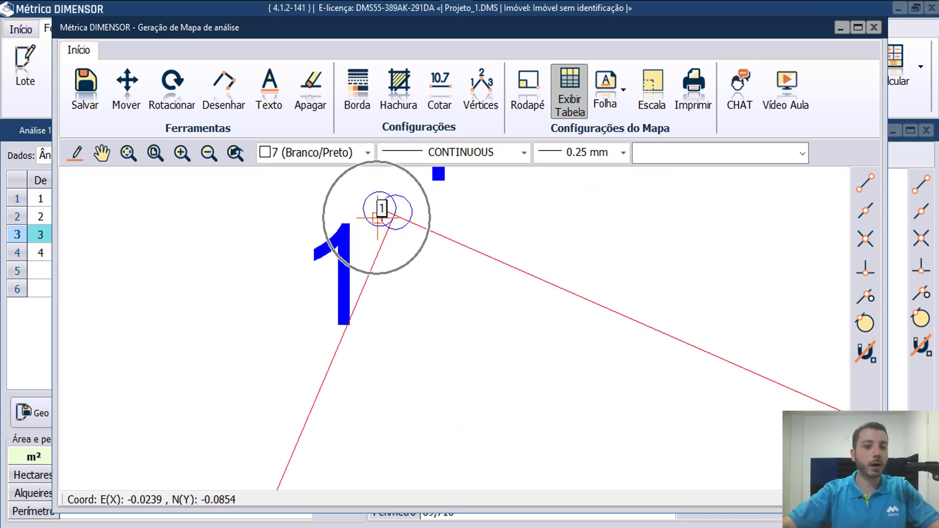
scroll(379, 218, down, 4)
scroll(380, 223, down, 3)
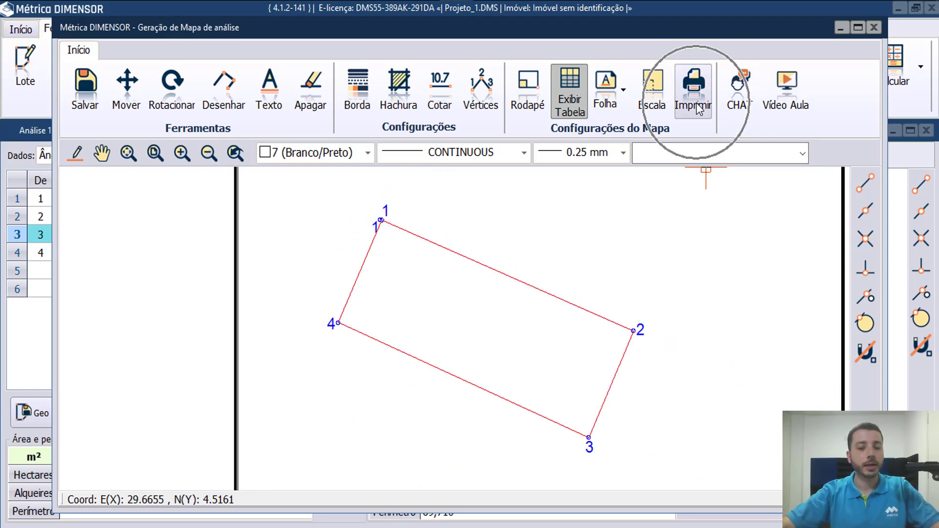
- Examine the azimuth, distance and bearing table on the map sheet and close the map
scroll(704, 219, down, 2)
middle_drag(738, 189, 658, 300)
scroll(695, 269, up, 5)
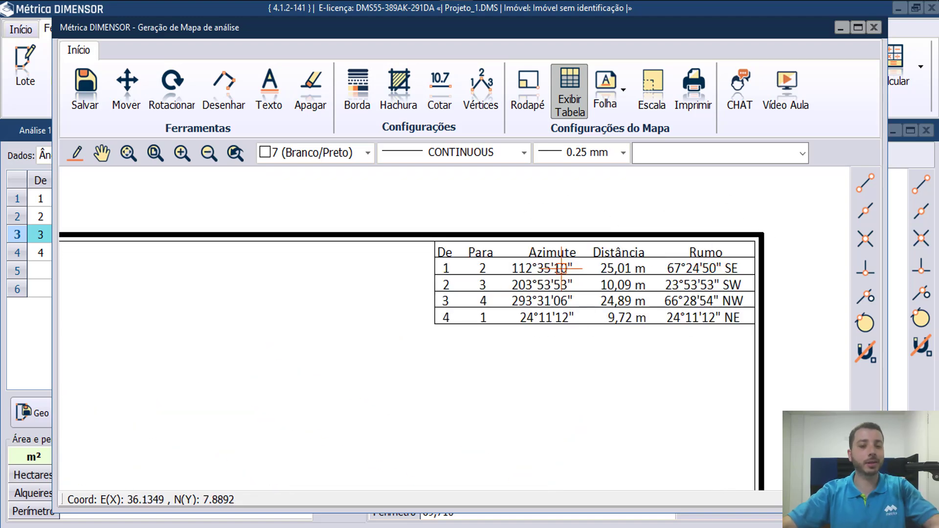
scroll(562, 268, down, 2)
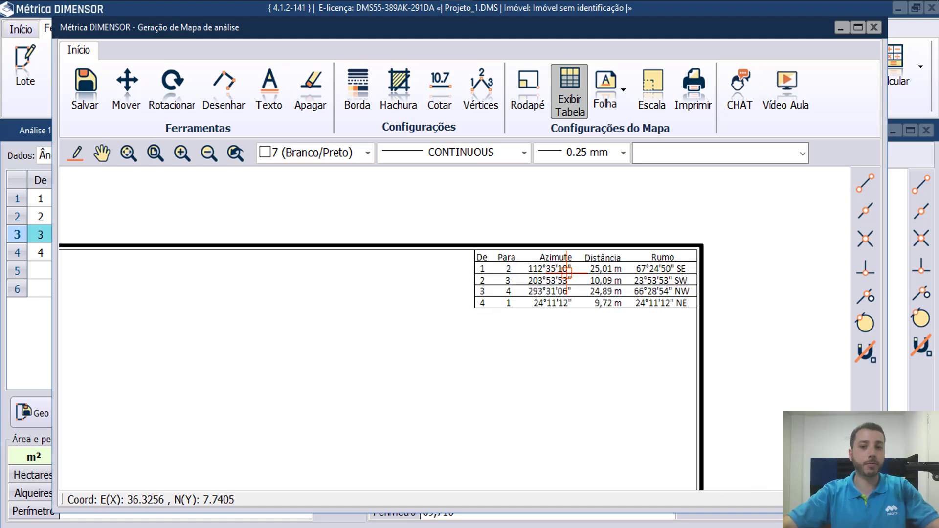
scroll(568, 276, down, 4)
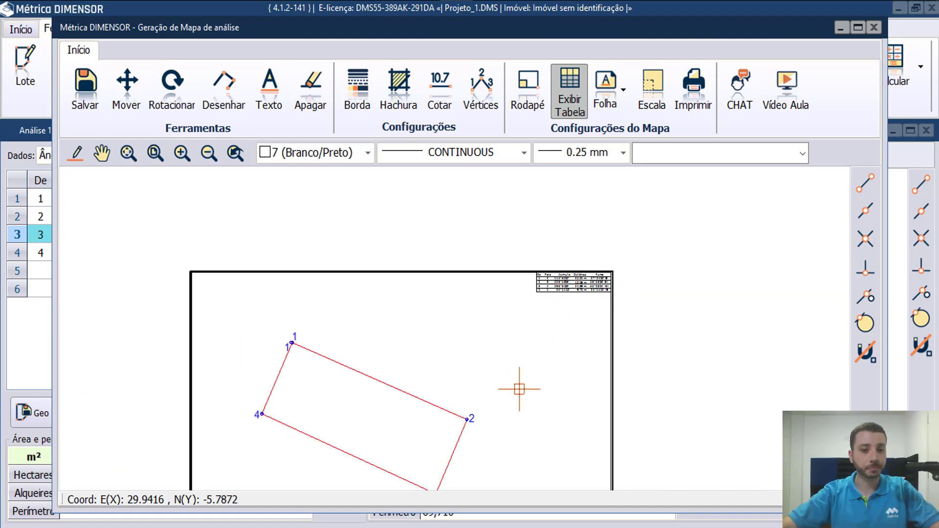
middle_drag(520, 390, 536, 288)
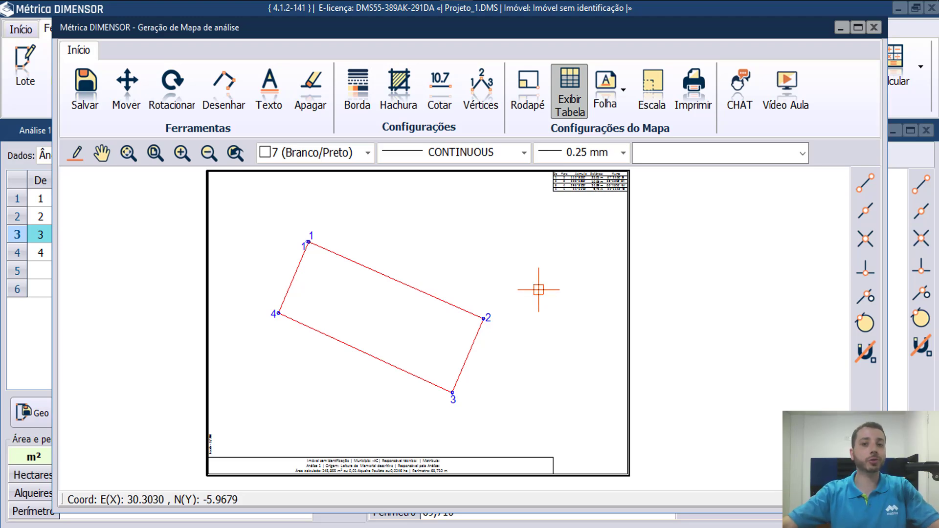
click(879, 28)
click(518, 333)
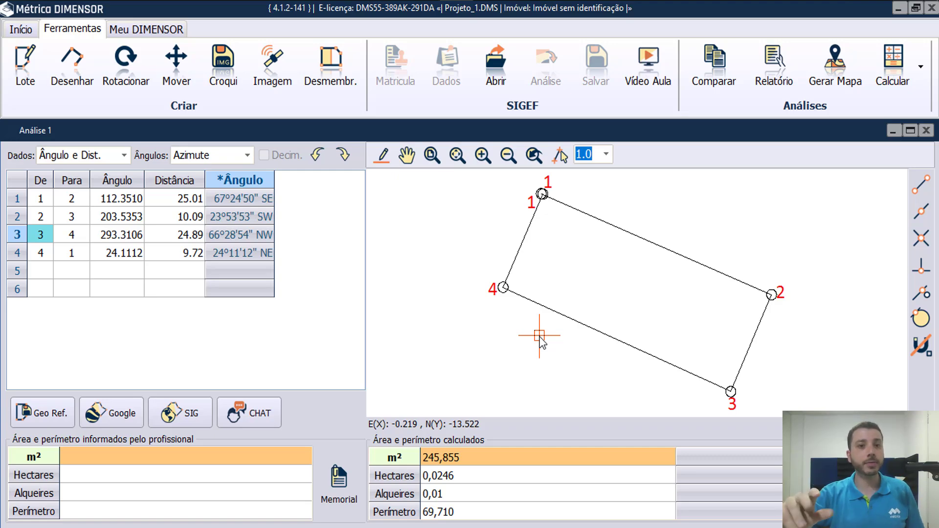
- Create Análise 2 by importing documents as a Memorial Descritivo, opening the file Memorial Lote3_ok.DOC
click(21, 29)
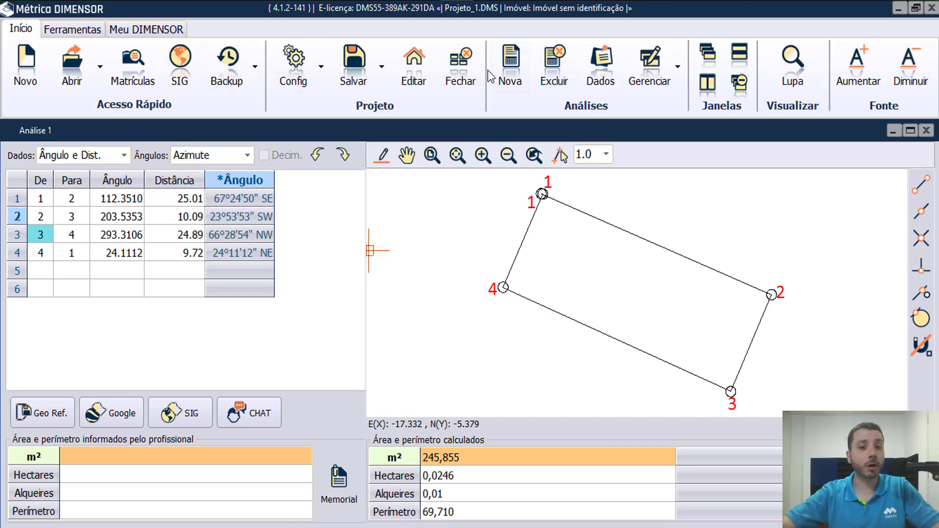
click(509, 66)
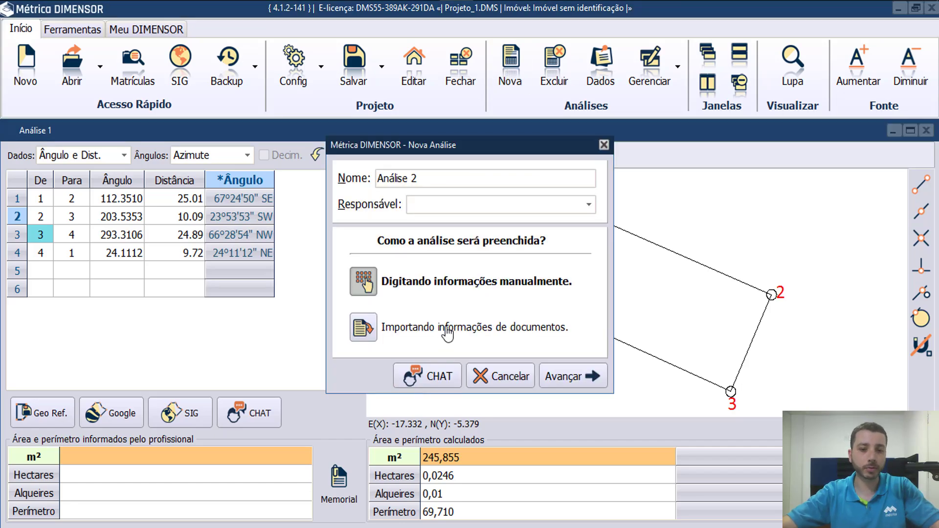
click(475, 327)
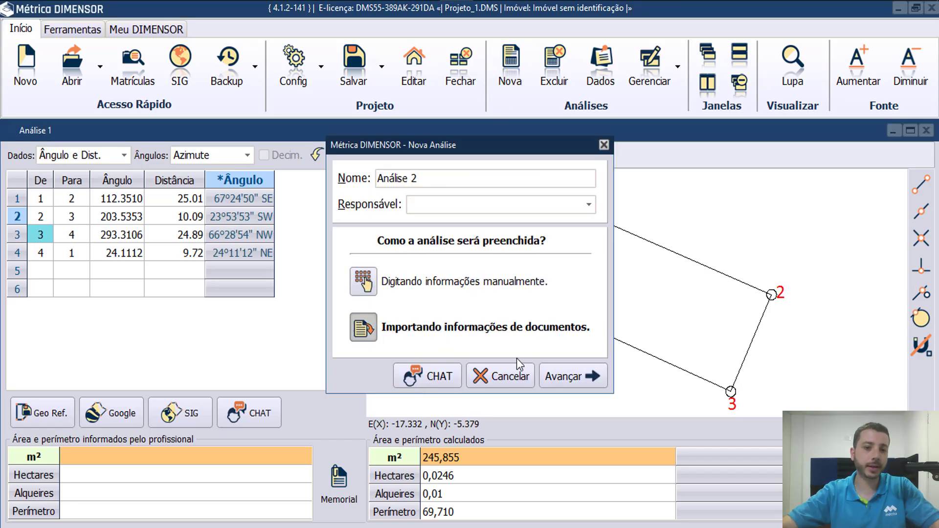
click(578, 376)
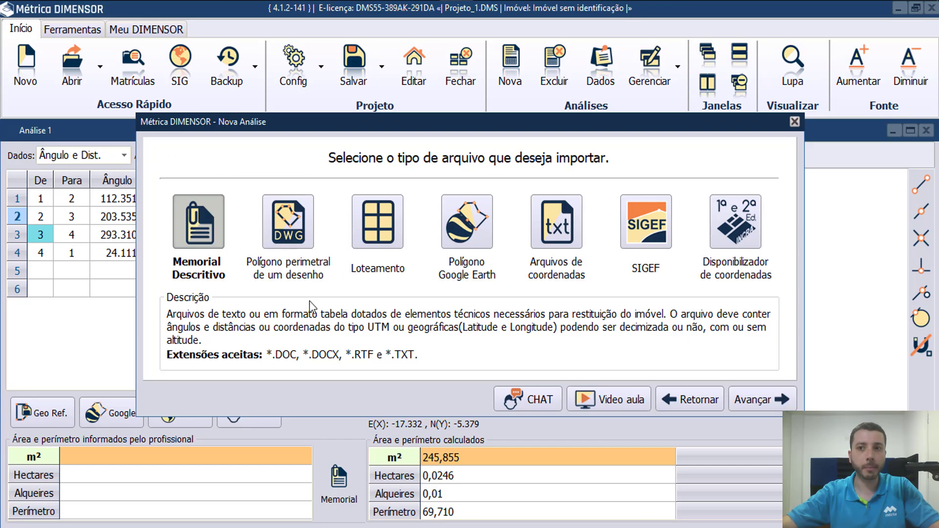
click(745, 397)
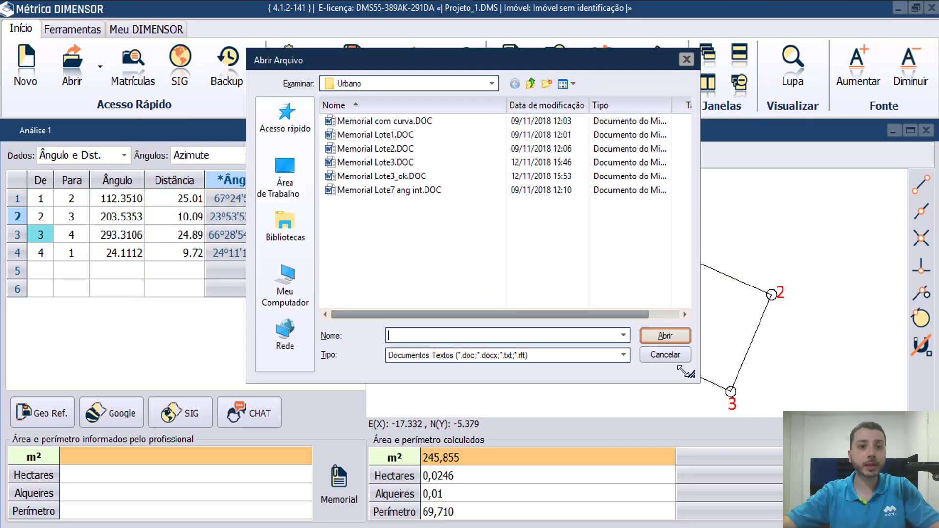
click(676, 335)
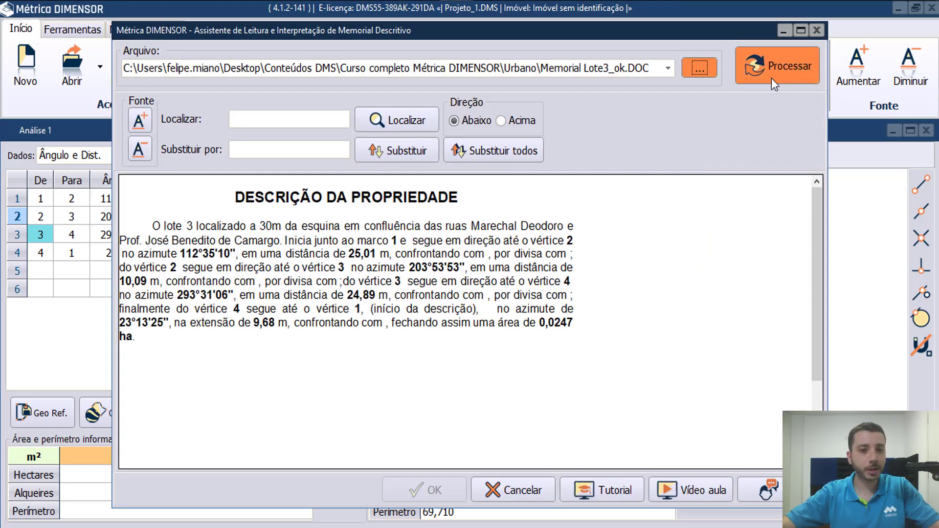
- Review the lot 3 location text, process the memorial, and accept the extracted vertices, azimuths and distances into Análise 2
drag(283, 240, 147, 221)
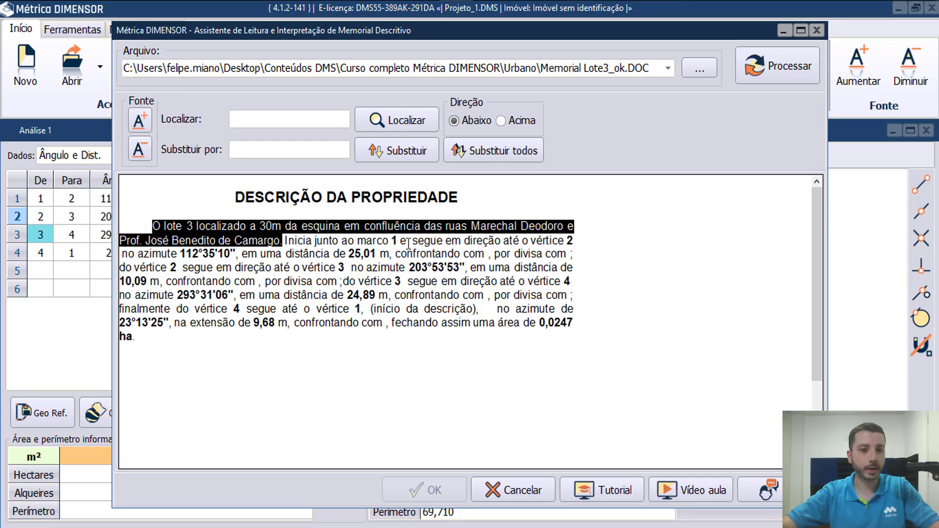
click(791, 53)
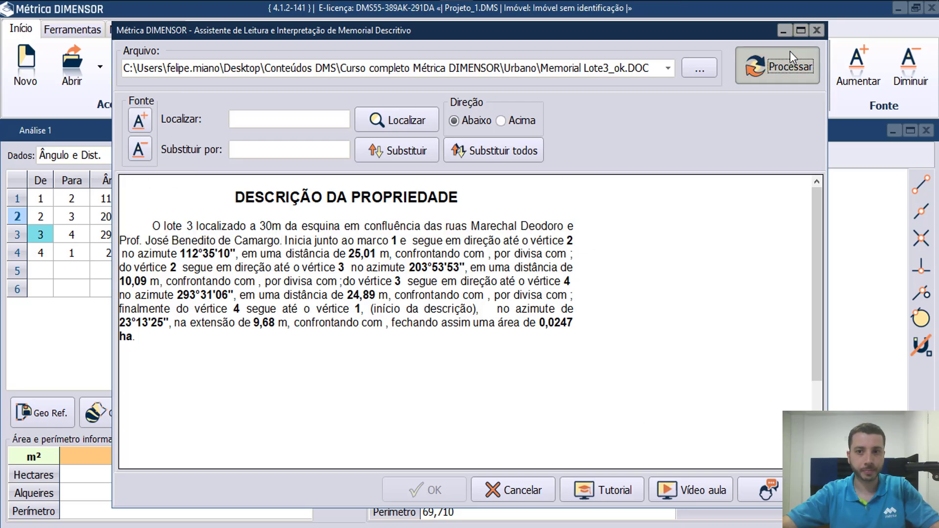
click(440, 490)
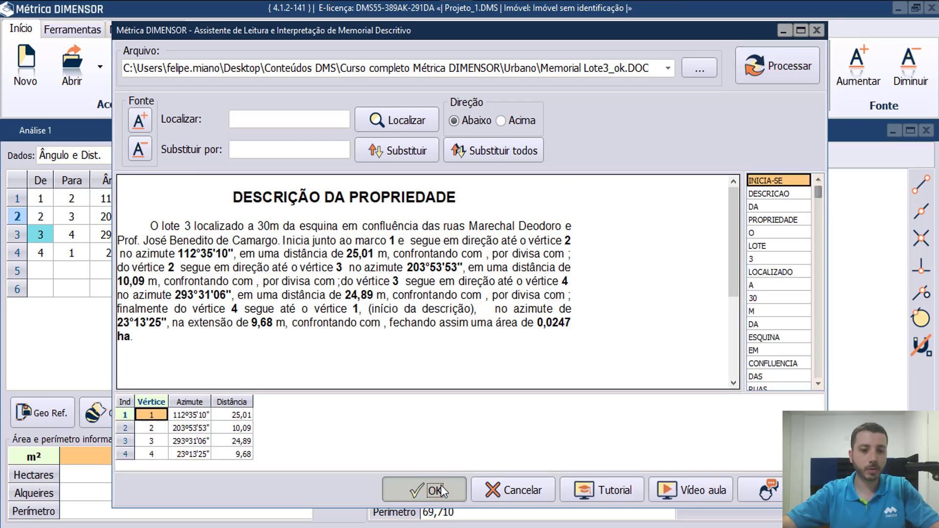
click(439, 405)
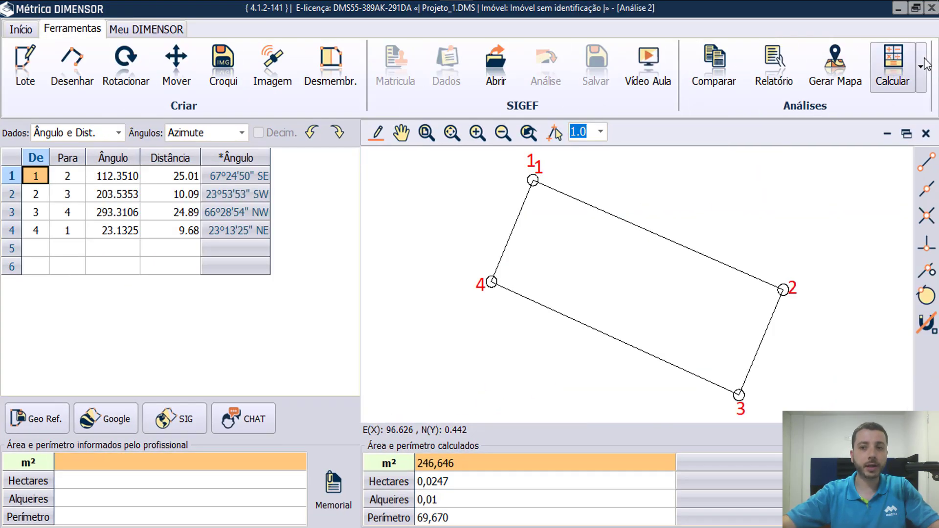
- Run the polygon closure calculation for Análise 2, review its X and Y errors, and close the results
click(893, 68)
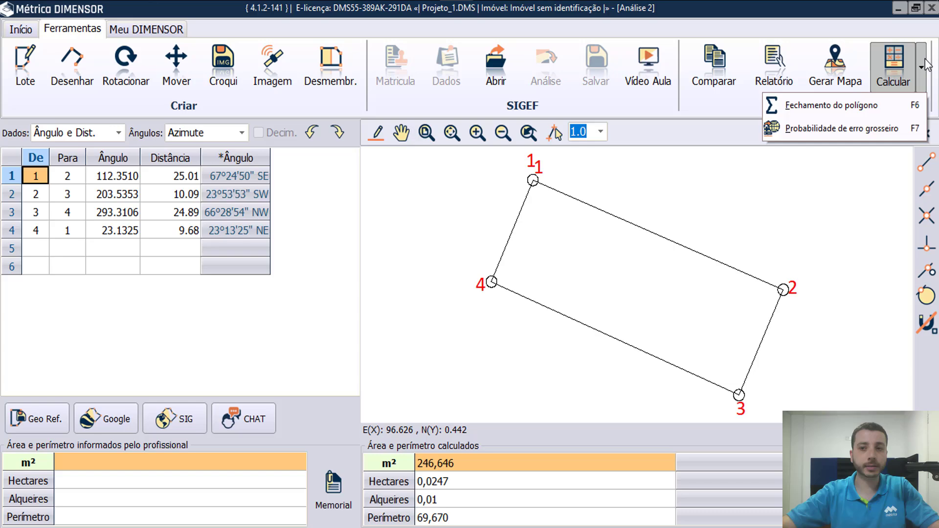
click(877, 102)
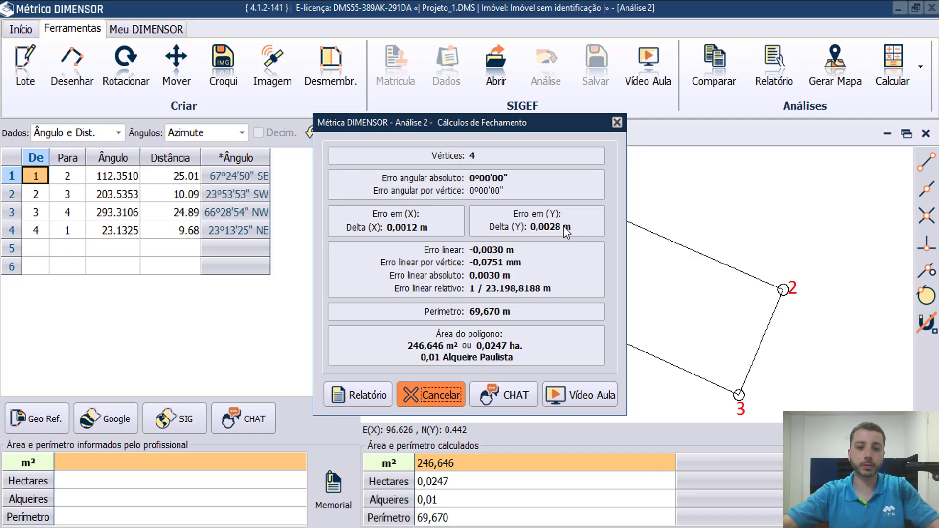
click(616, 122)
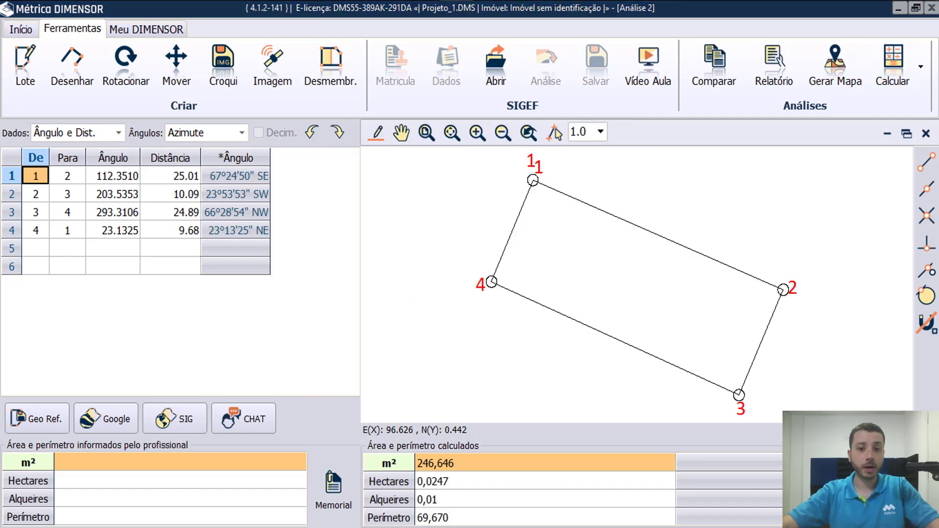
- Enter 0.0247 hectares as the area informed by the professional and compare it with the calculated area
click(115, 487)
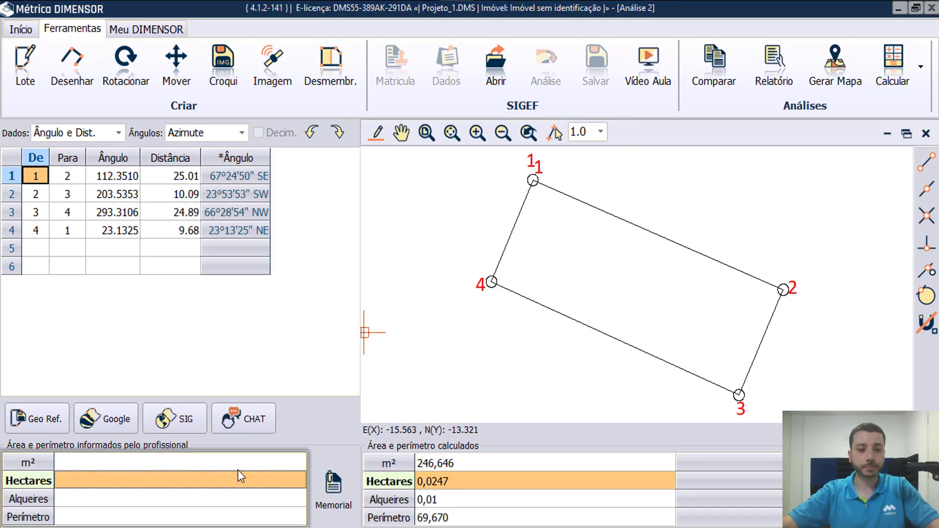
text(0.24)
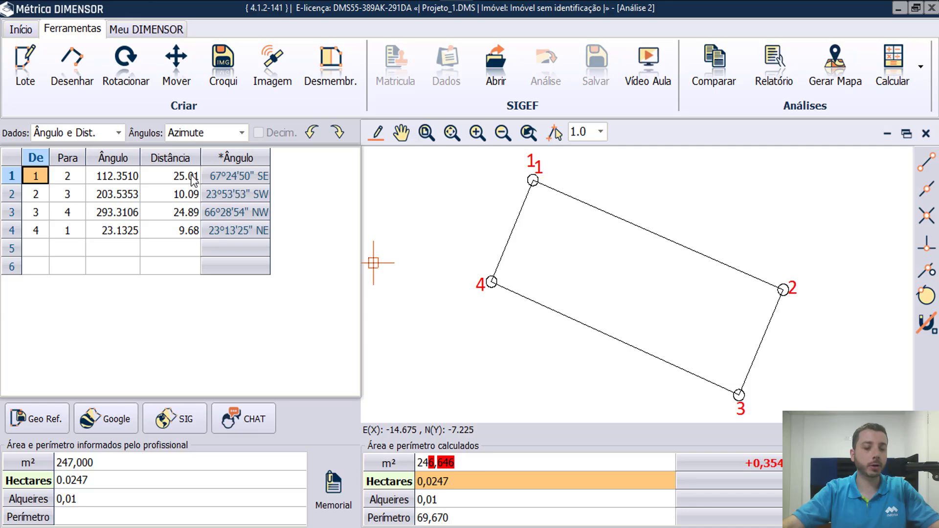
key(ctrl)
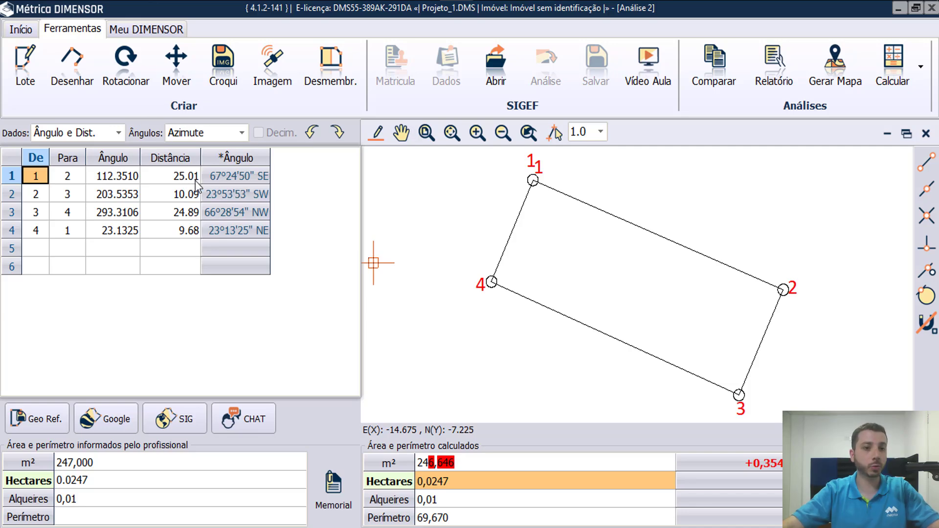
key(ctrl)
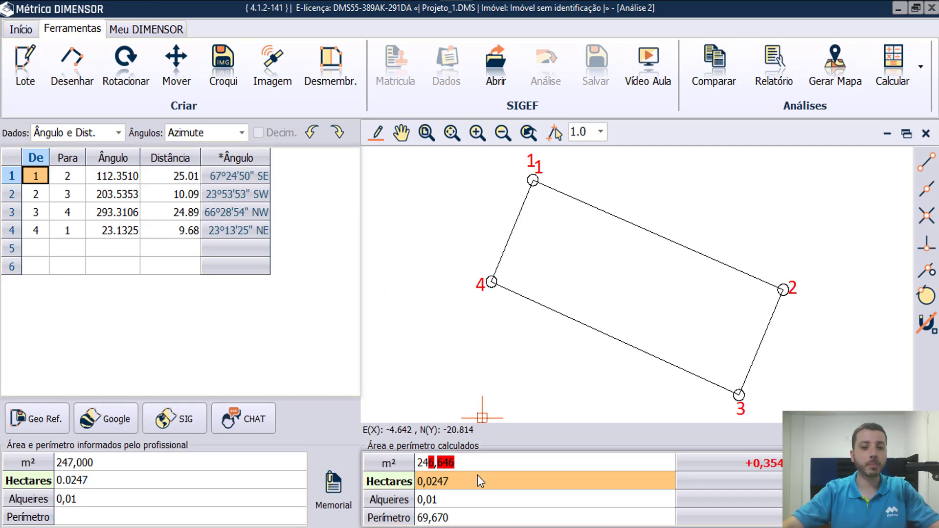
- Examine the base point and georeference settings of Análise 2 and close them without changes
key(ctrl)
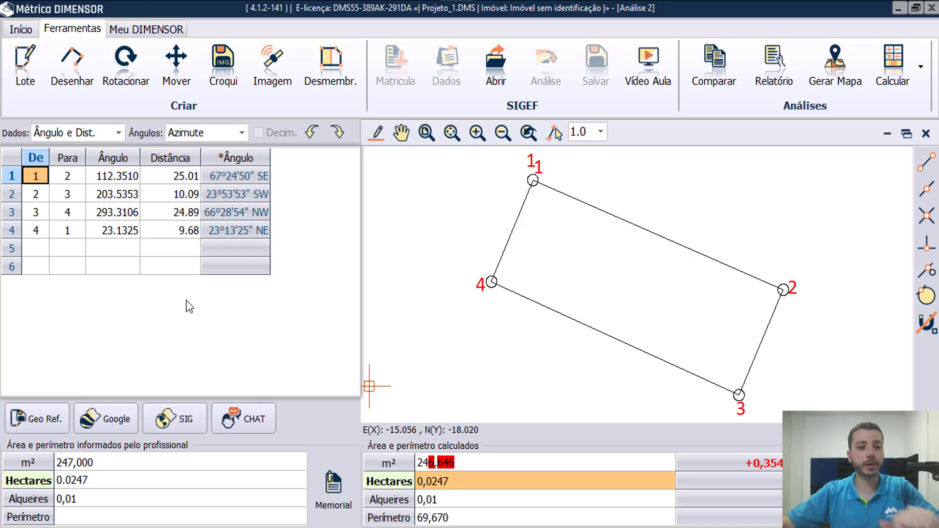
click(33, 427)
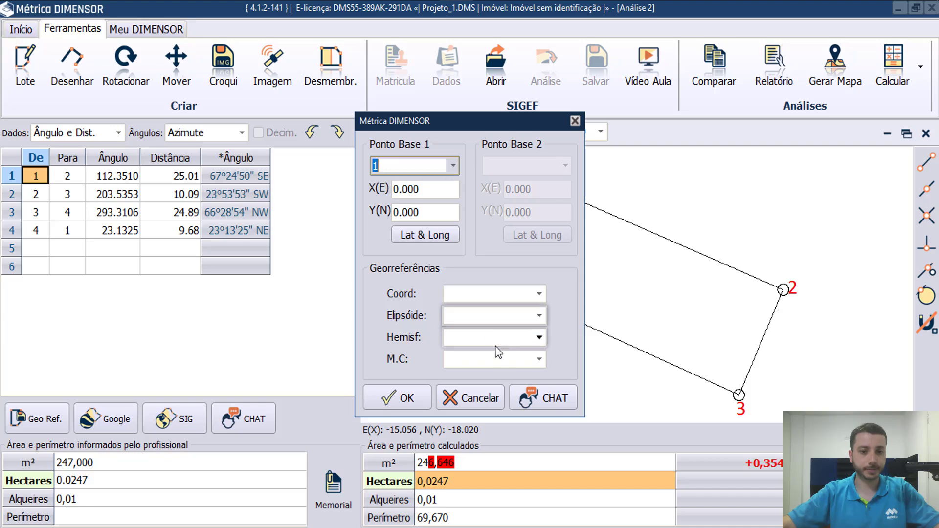
click(479, 393)
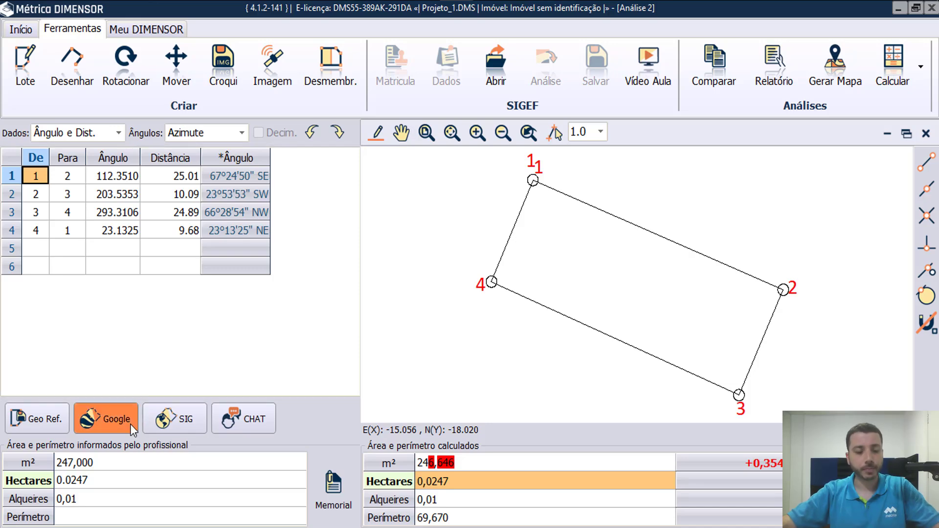
- Start plotting Análise 2 in the SIG without technical precision and search the map for the lot's street in Piracicaba
click(175, 419)
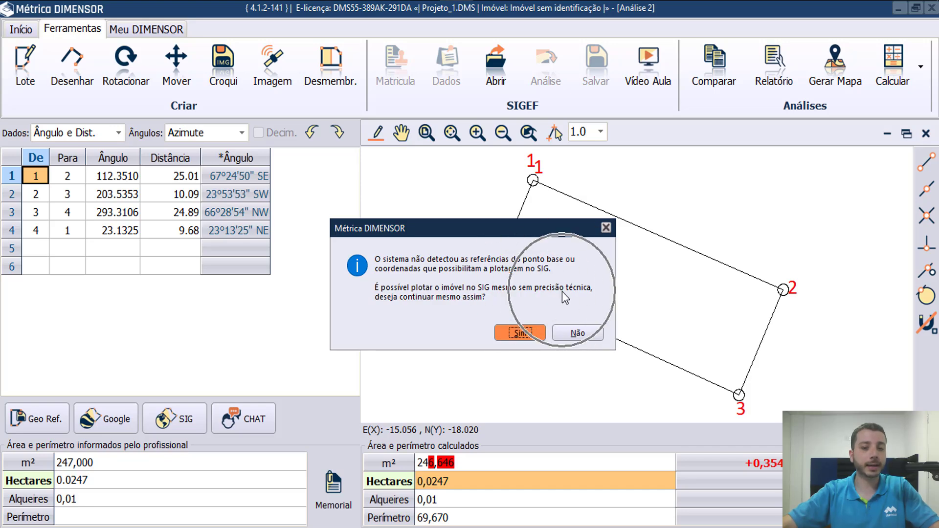
click(525, 336)
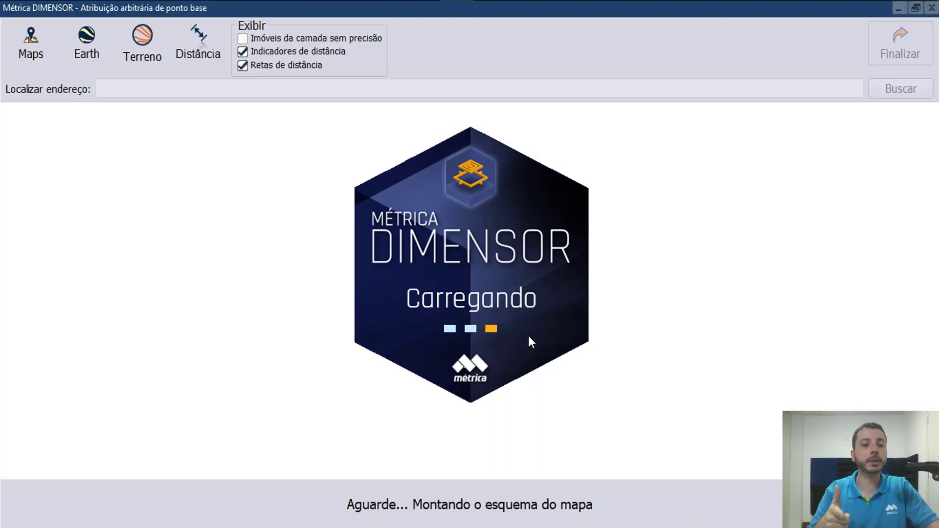
text(Rua)
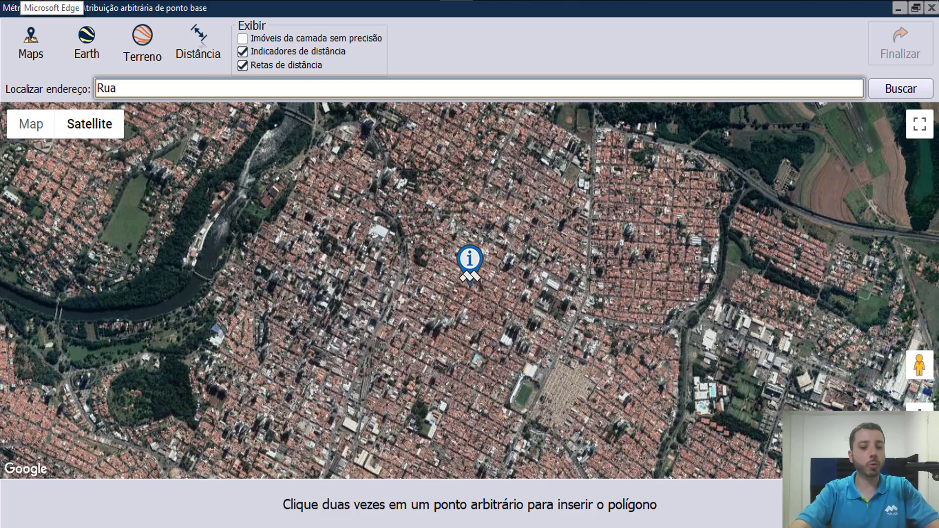
text( Marechal Deodoro, Piracicaa)
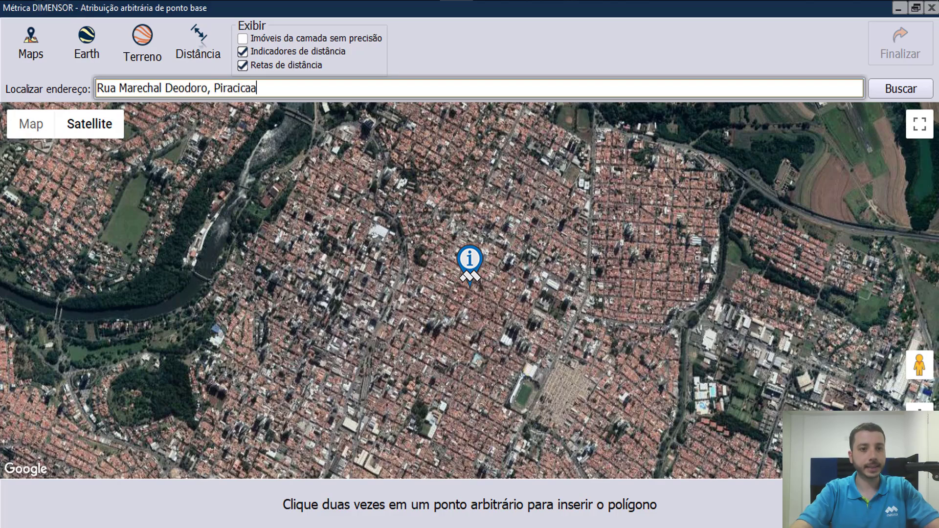
key(BackSpace)
text(ba)
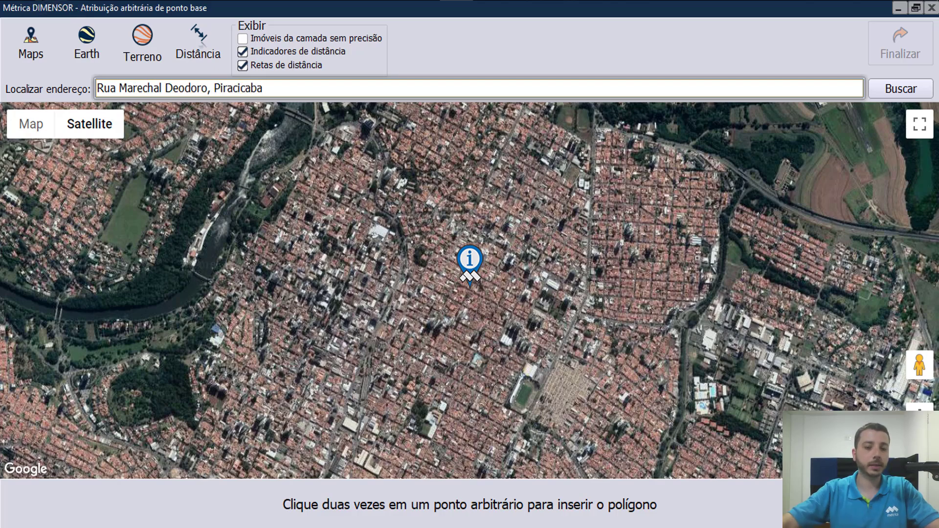
key(Return)
- Insert a 30-metre distance line along the street edge, starting at the block corner beside the wooded lot
scroll(517, 292, up, 2)
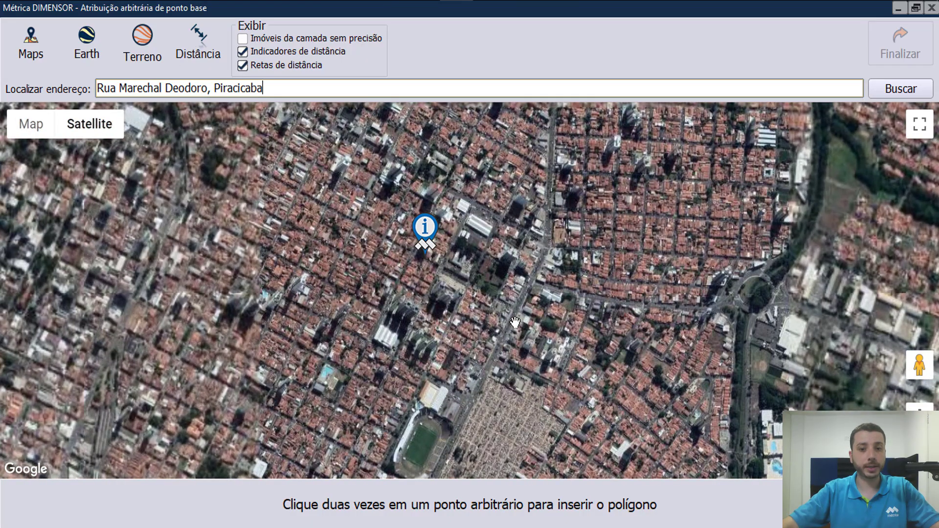
scroll(623, 369, up, 3)
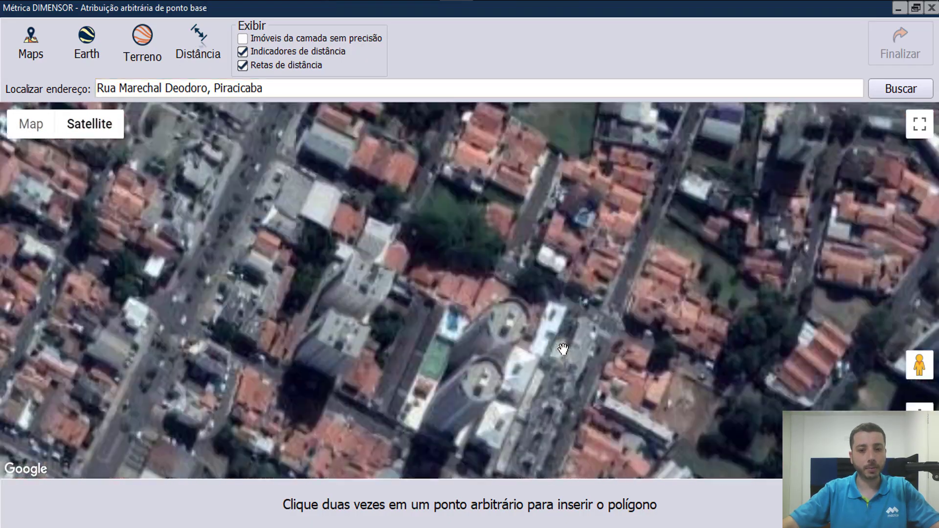
scroll(449, 309, down, 3)
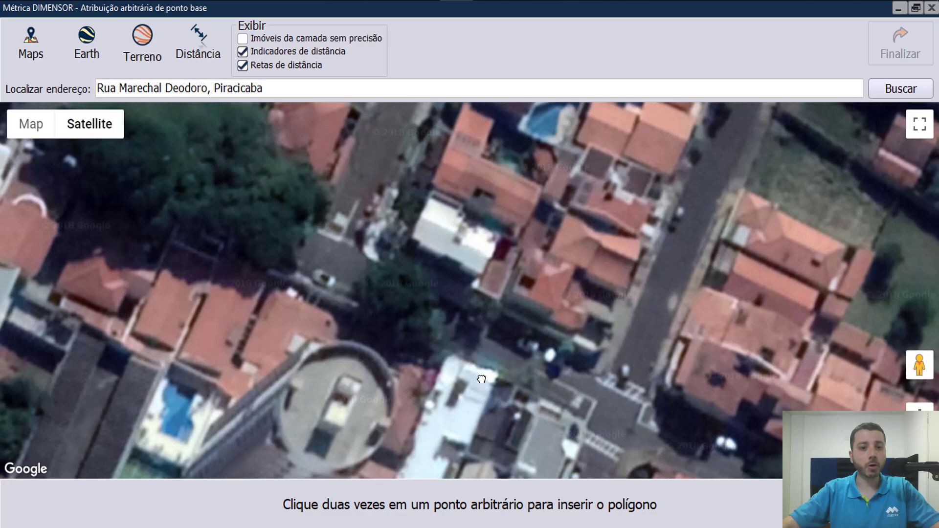
scroll(410, 308, up, 1)
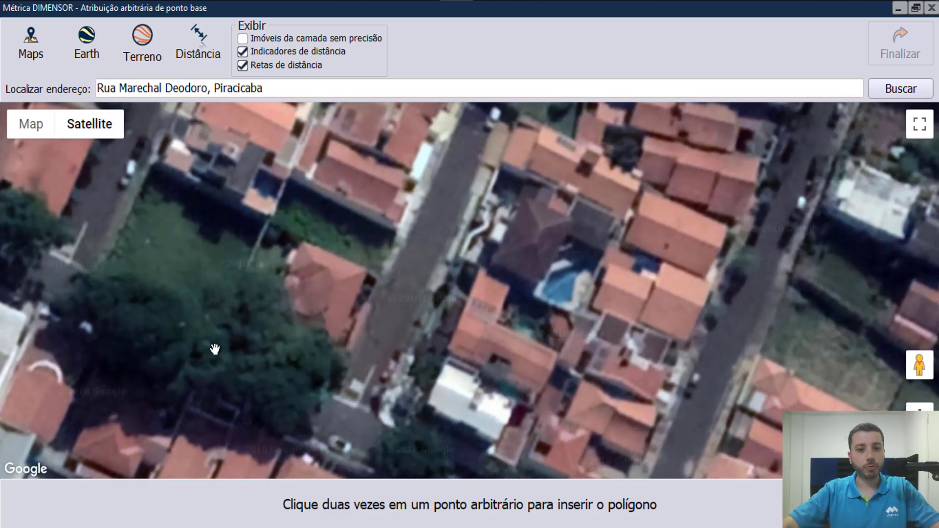
scroll(328, 428, down, 2)
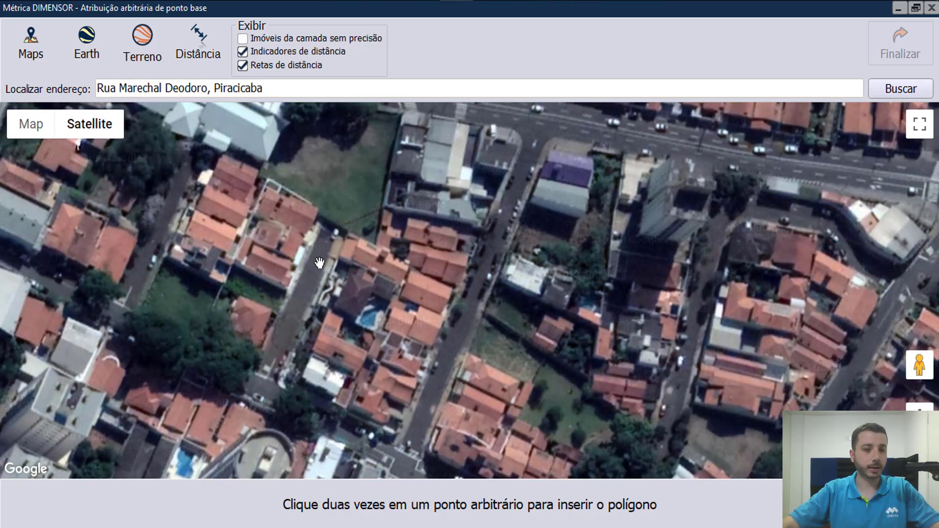
drag(315, 290, 333, 263)
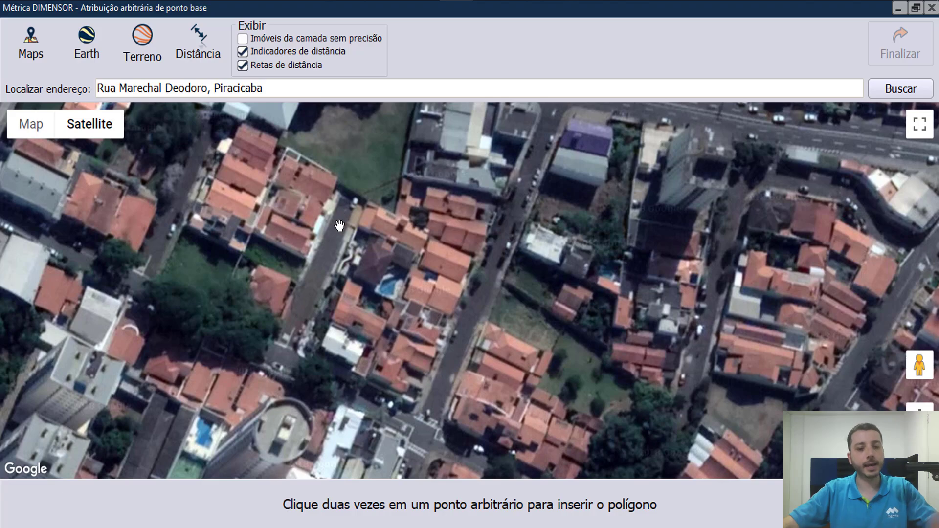
scroll(318, 259, up, 1)
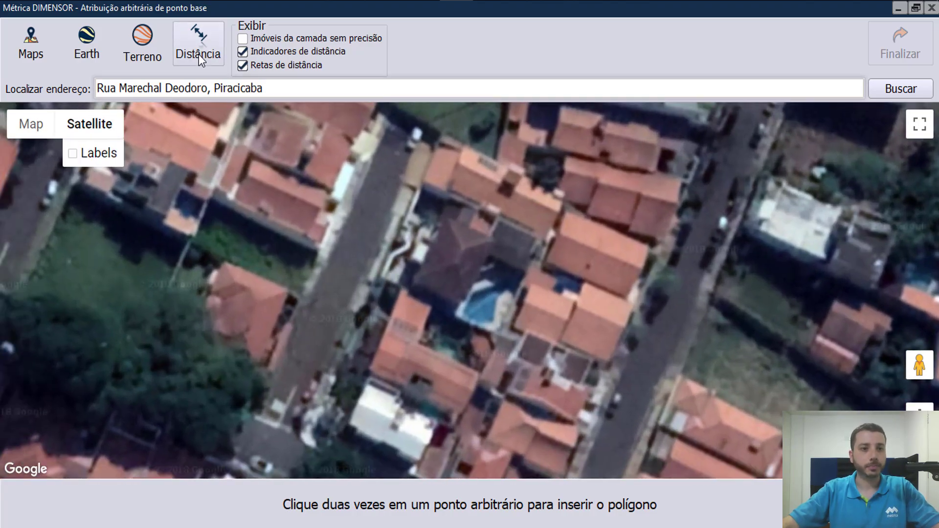
click(198, 55)
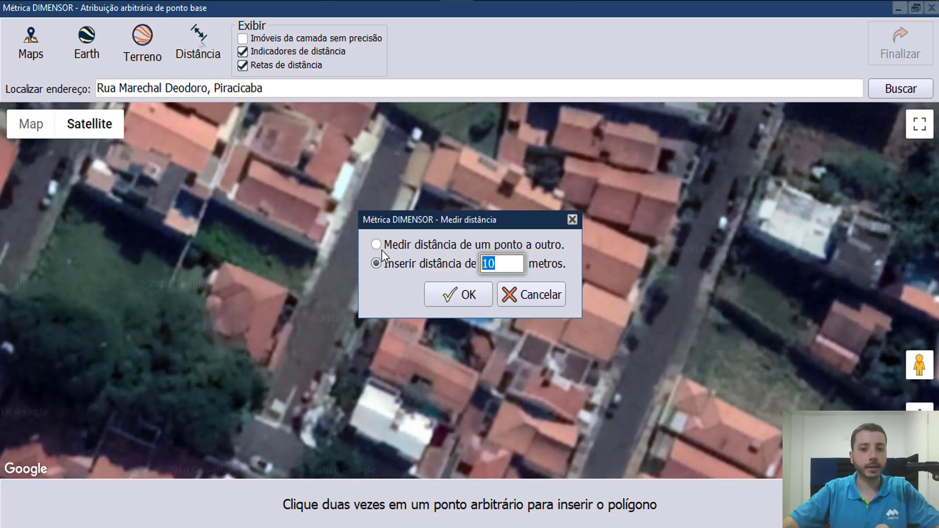
text(30)
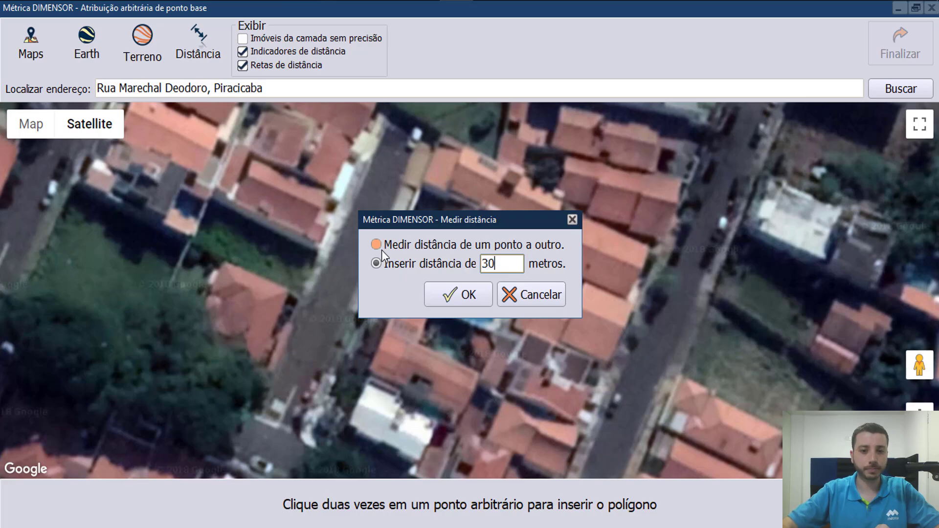
click(439, 301)
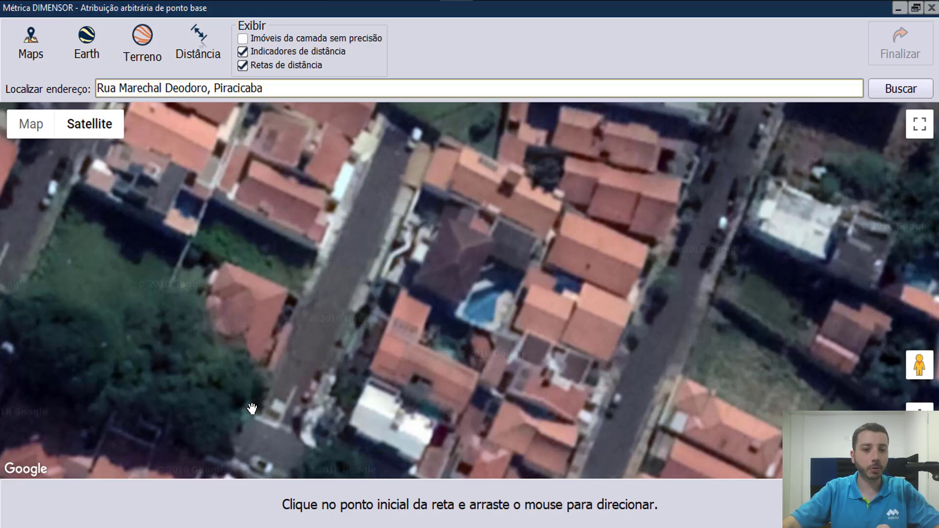
mouse_move(252, 408)
mouse_down()
mouse_move(384, 349)
mouse_move(349, 286)
mouse_move(319, 263)
mouse_move(323, 242)
mouse_up()
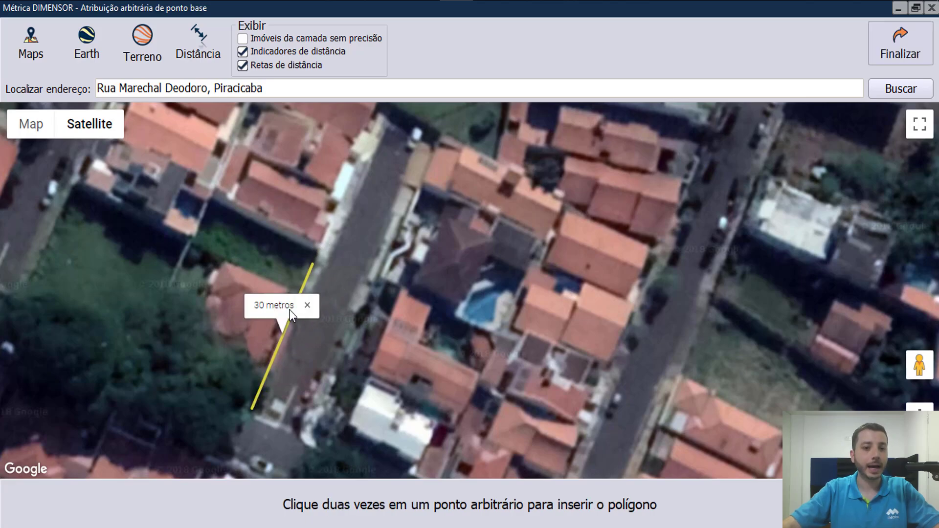
- Place the lot polygon on the satellite map, fit its corner to the far end of the 30-metre line, and finalize its position
double_click(291, 220)
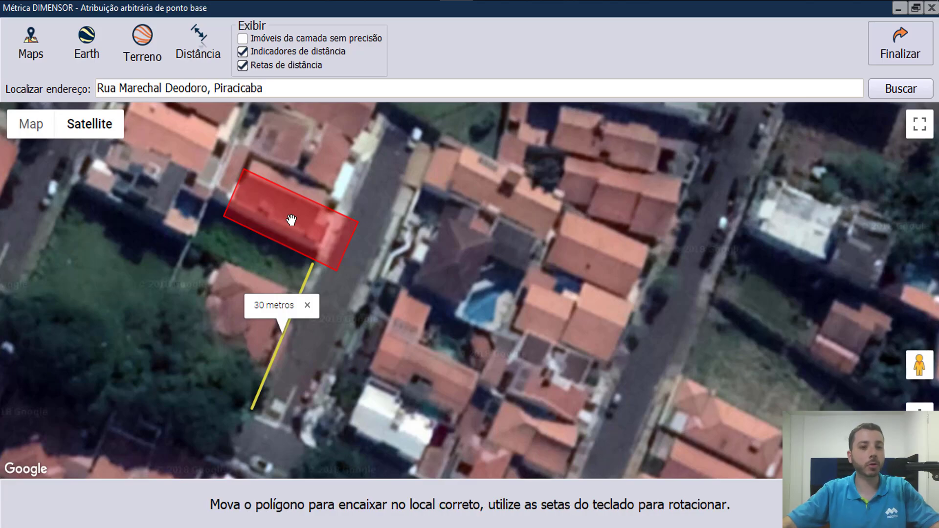
drag(291, 220, 270, 207)
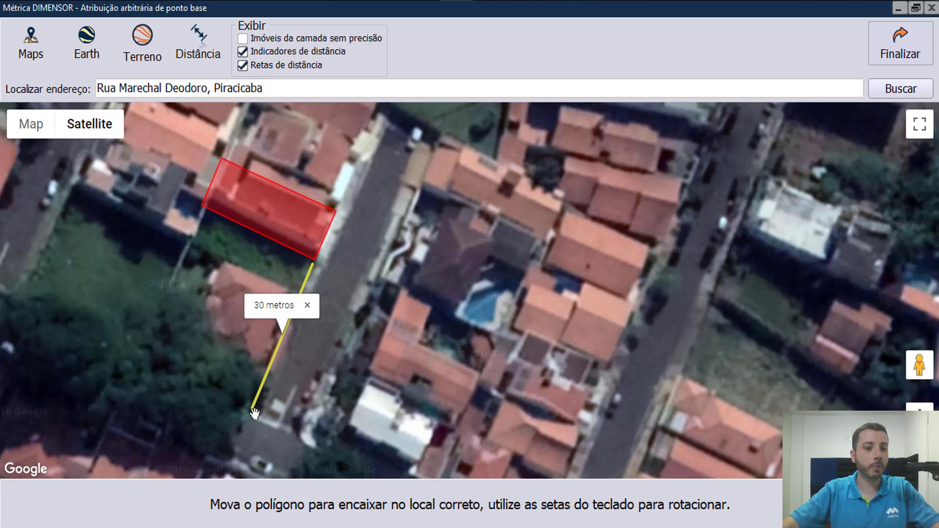
key(ctrl)
key(ctrl)
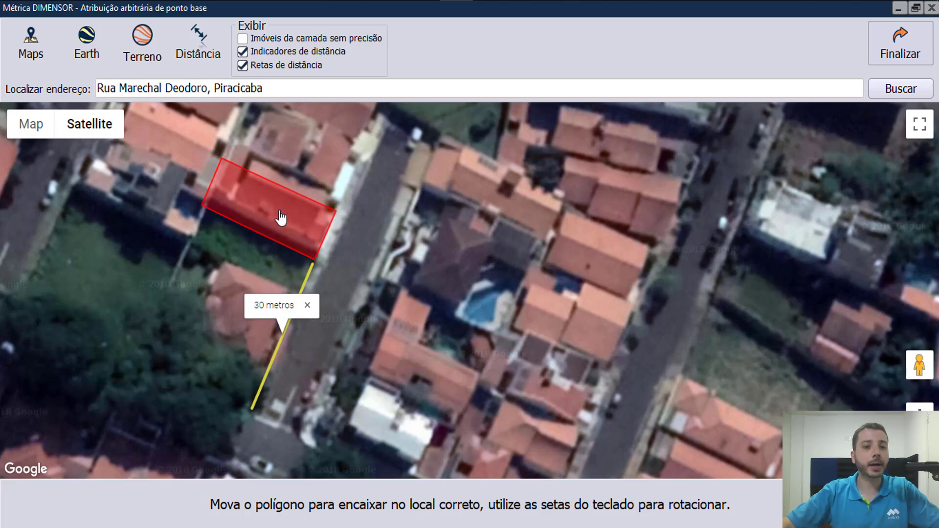
drag(284, 213, 289, 204)
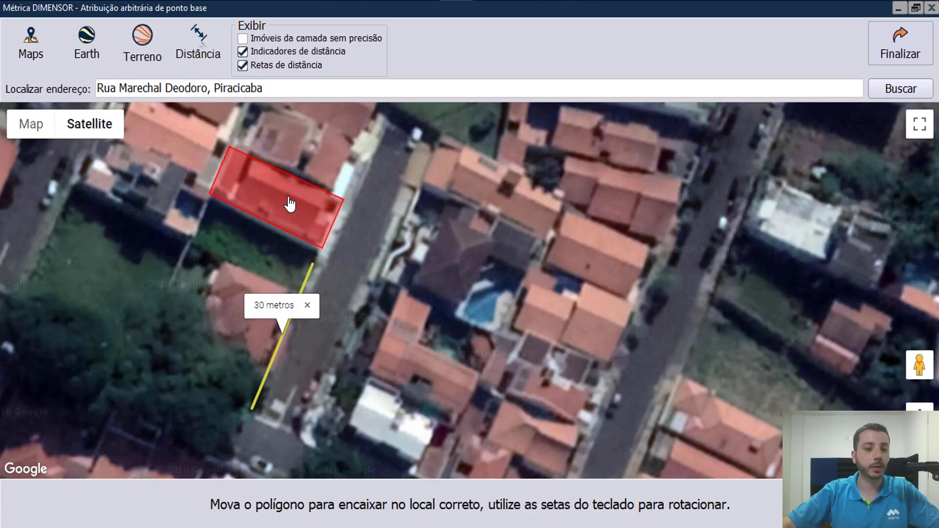
click(321, 261)
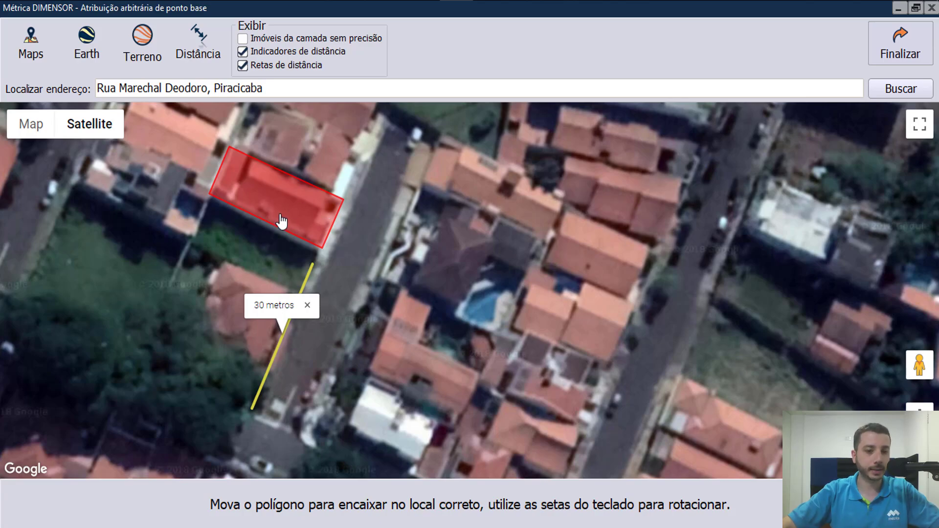
drag(284, 219, 280, 233)
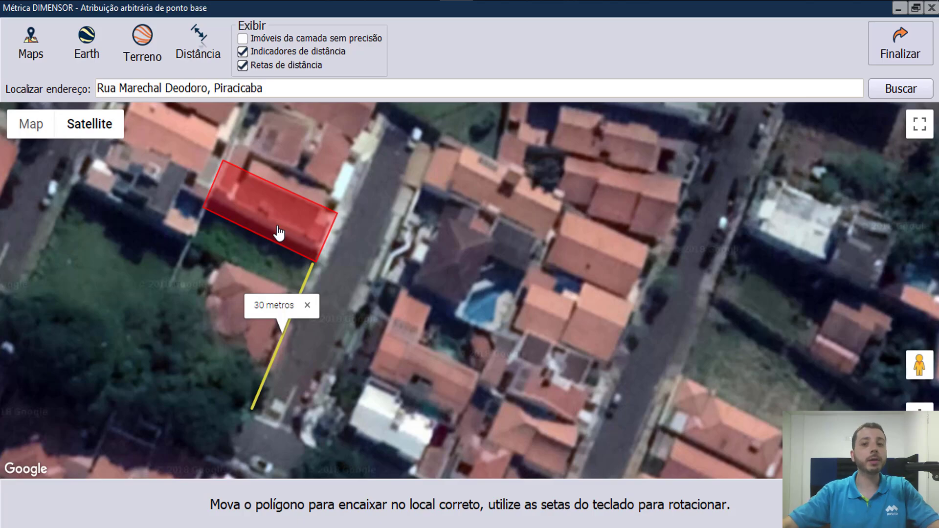
click(279, 233)
click(901, 55)
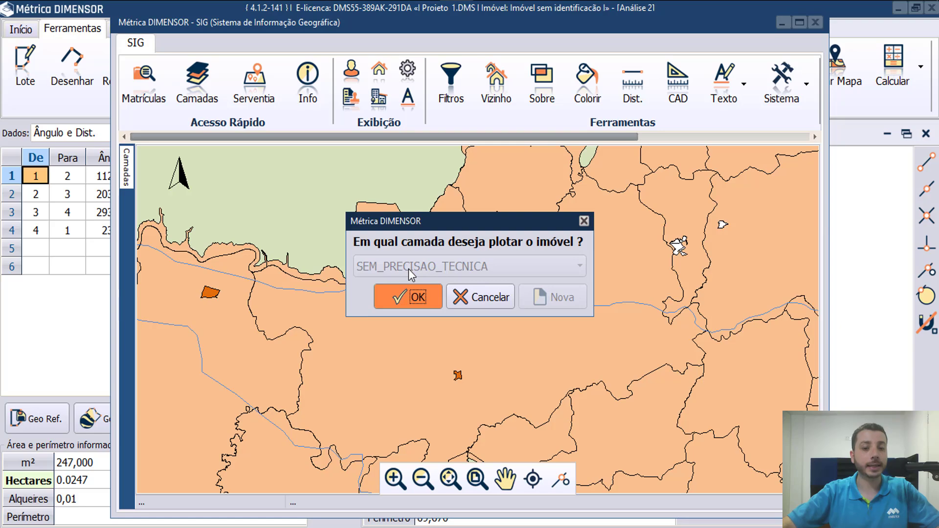
- Plot the property in the SEM_PRECISAO_TECNICA layer of the SIG
key(ctrl)
key(ctrl)
key(ctrl)
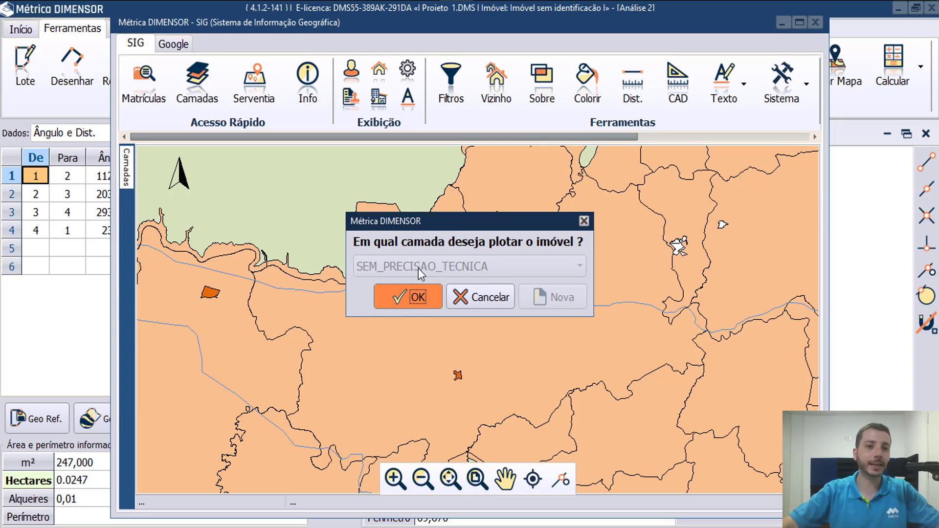
click(420, 296)
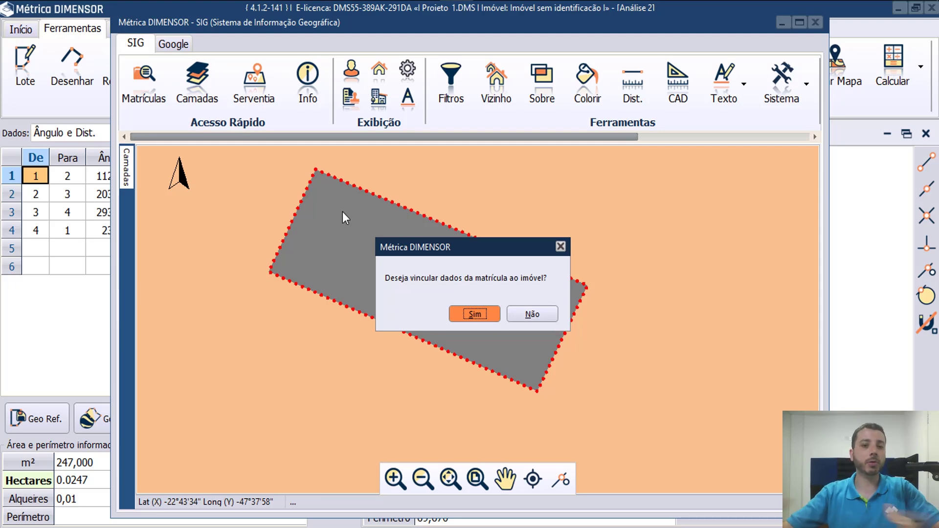
- Examine the property registration (matrícula) linking options and the new registration and owner forms, and close them without saving or linking anything
click(474, 314)
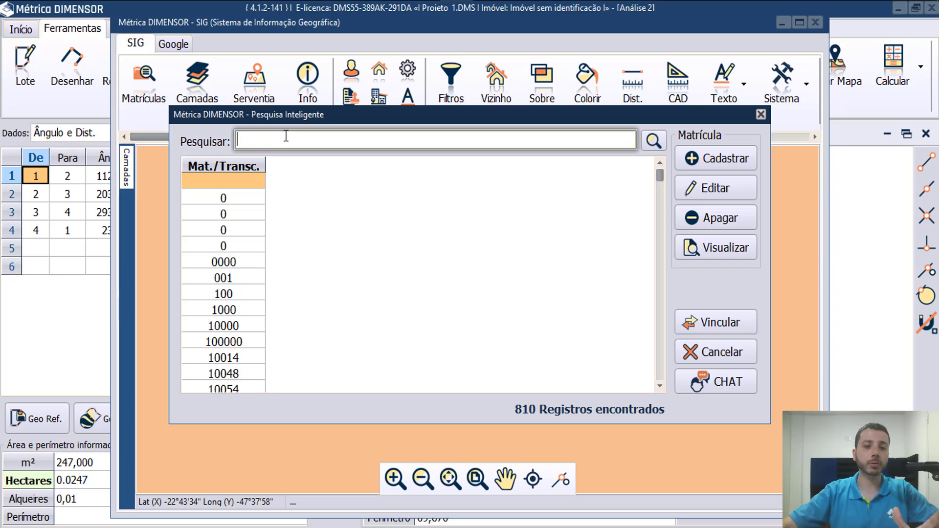
click(729, 165)
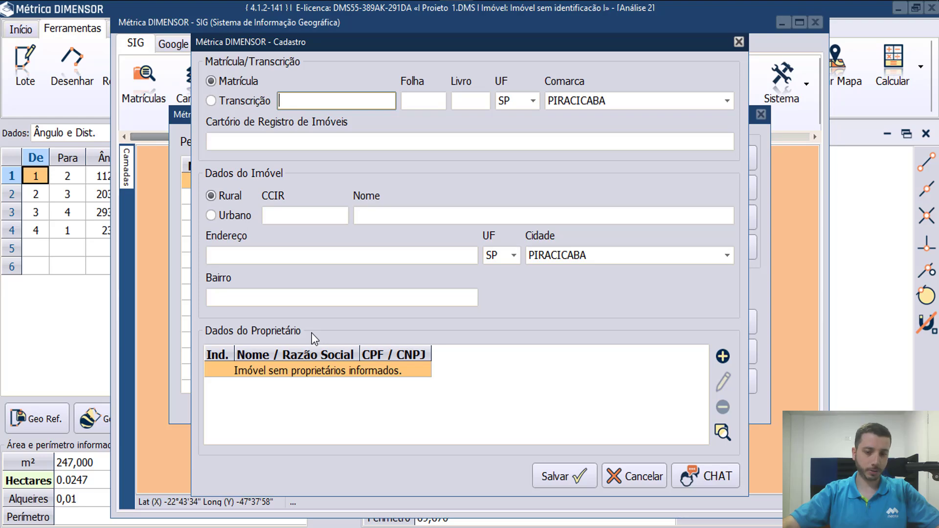
click(724, 432)
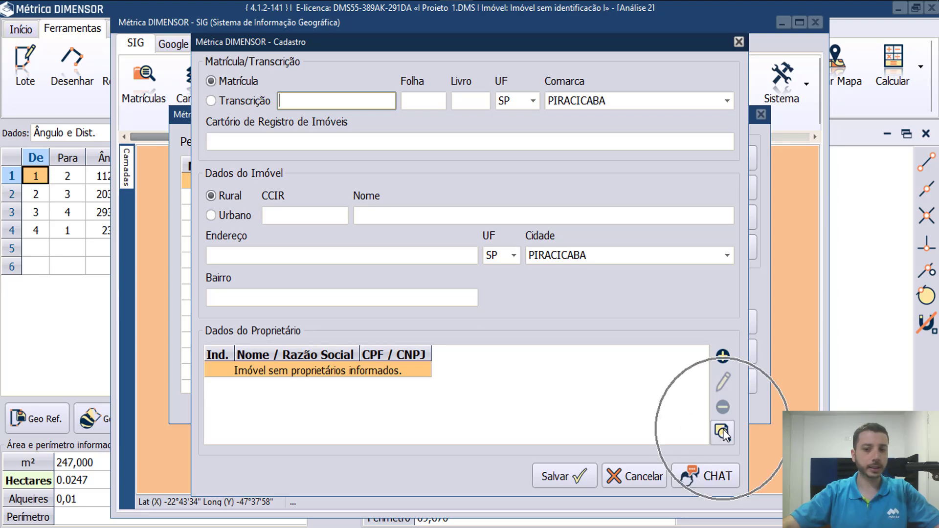
click(724, 357)
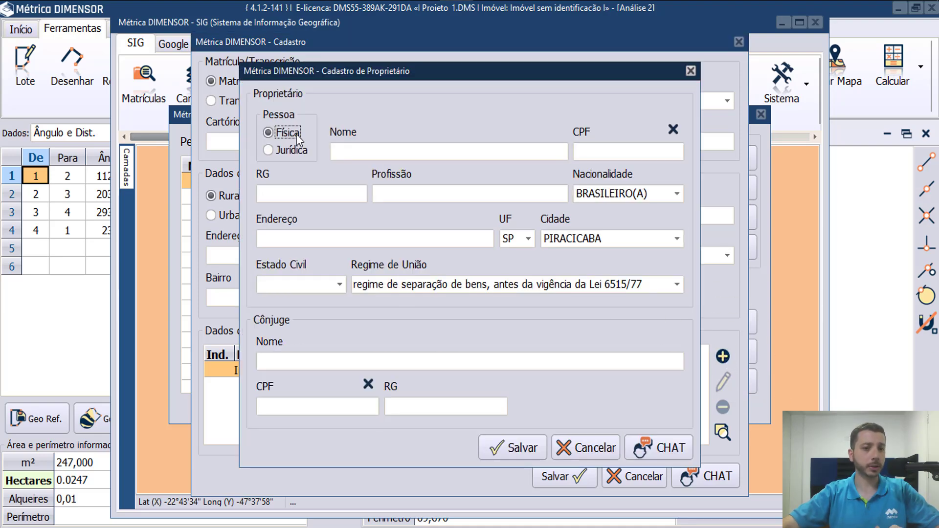
click(291, 151)
click(288, 133)
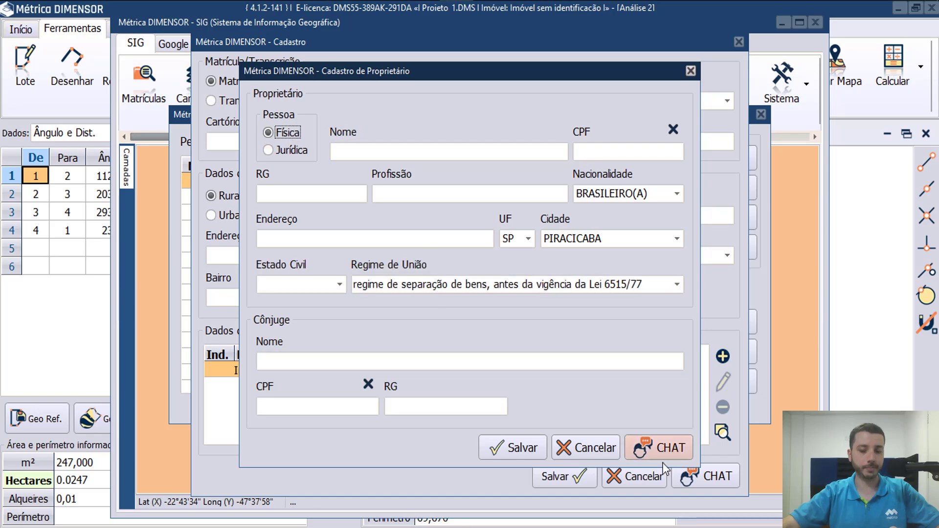
click(585, 447)
click(634, 477)
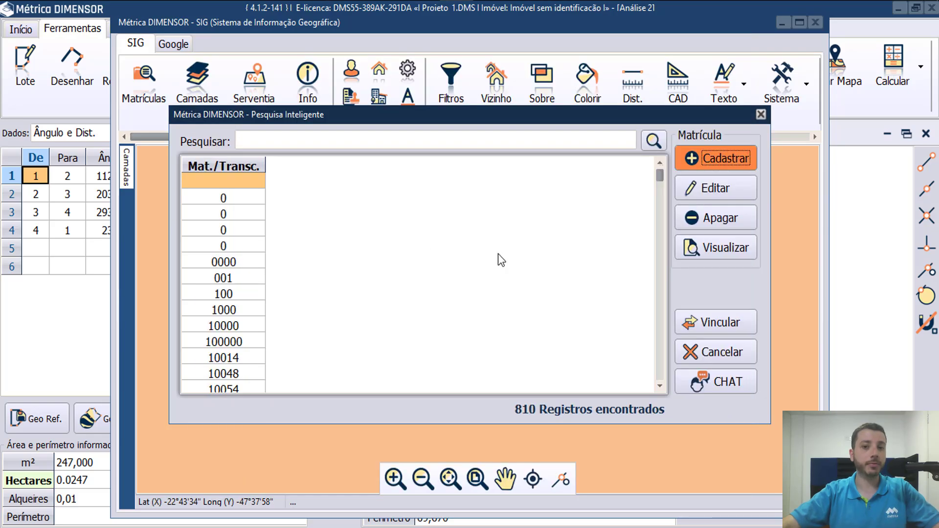
click(721, 327)
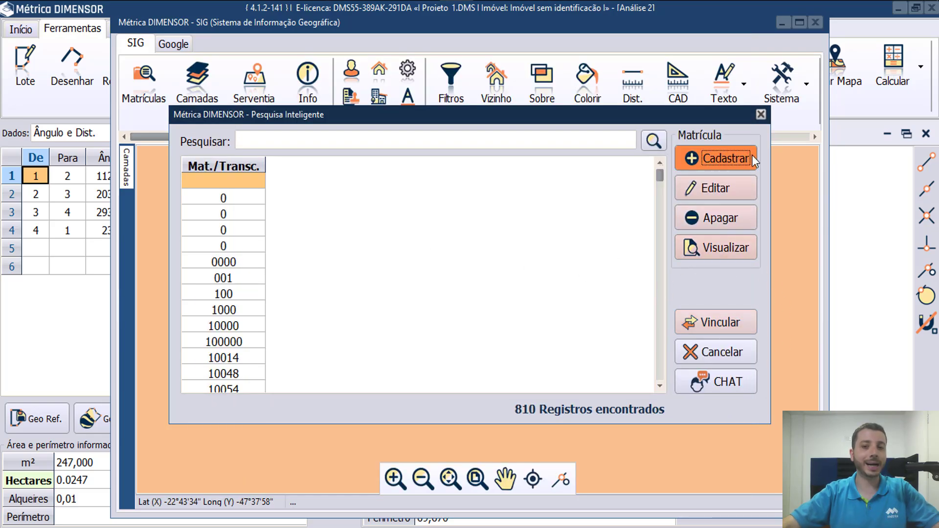
click(760, 114)
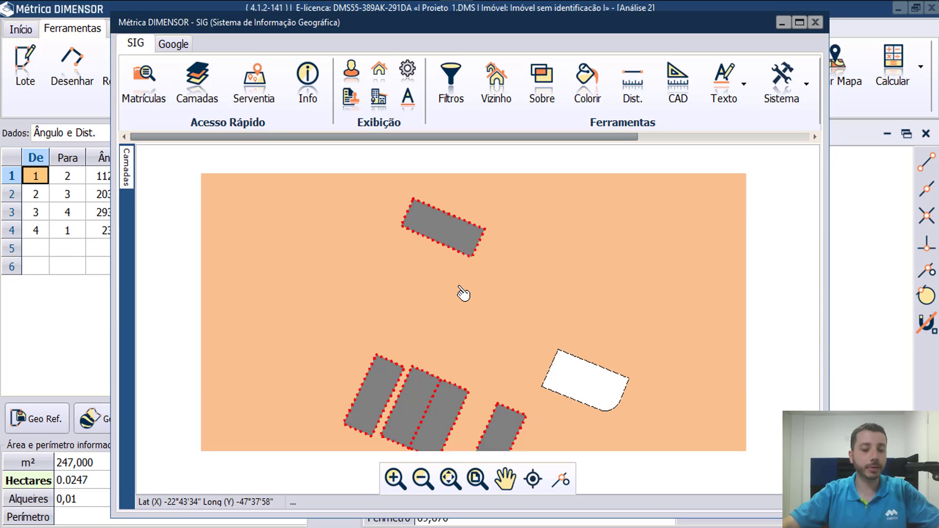
- Examine the plotted lots on the SIG map and compare their positions with the Google Earth imagery
click(596, 389)
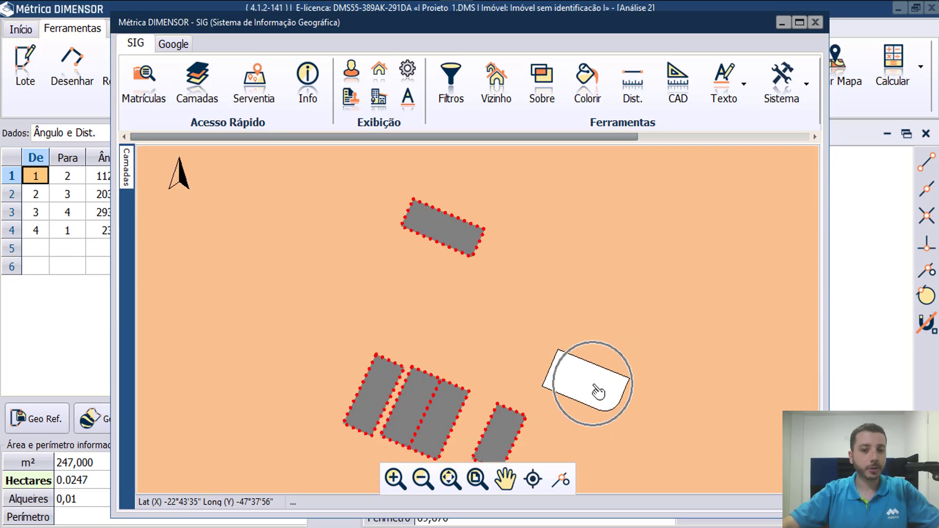
click(596, 390)
click(597, 390)
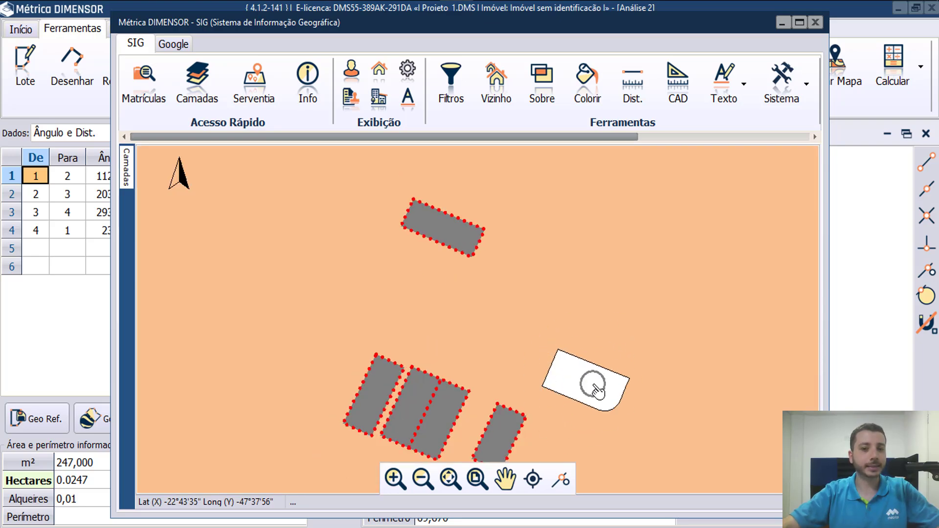
click(598, 390)
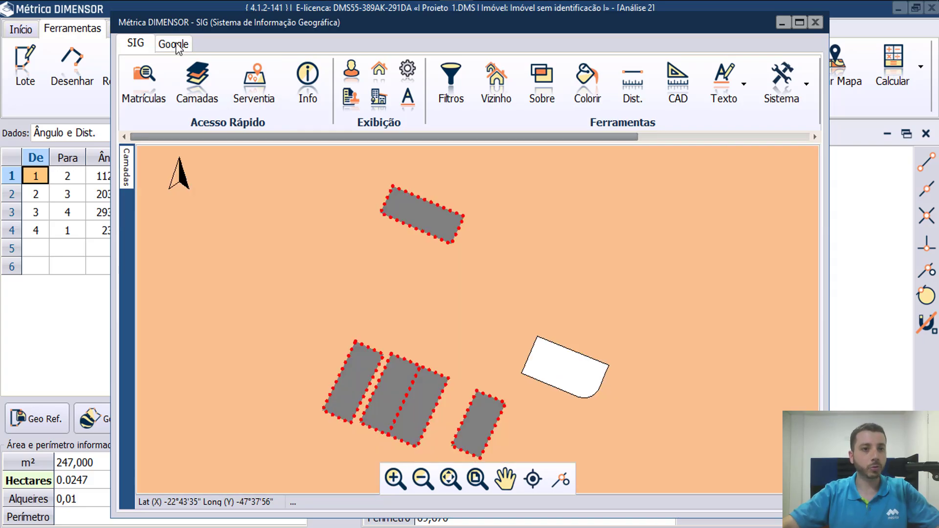
click(172, 44)
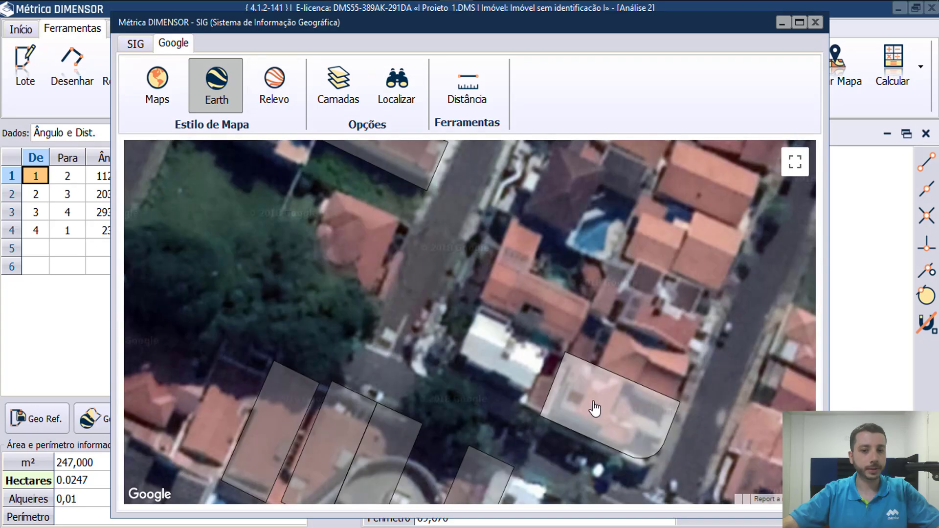
scroll(594, 406, down, 1)
scroll(599, 410, up, 1)
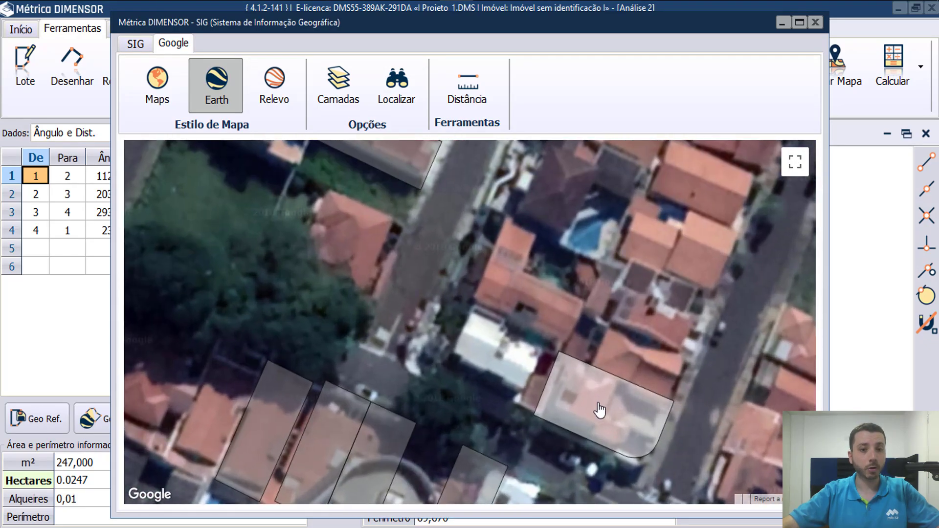
scroll(599, 410, down, 1)
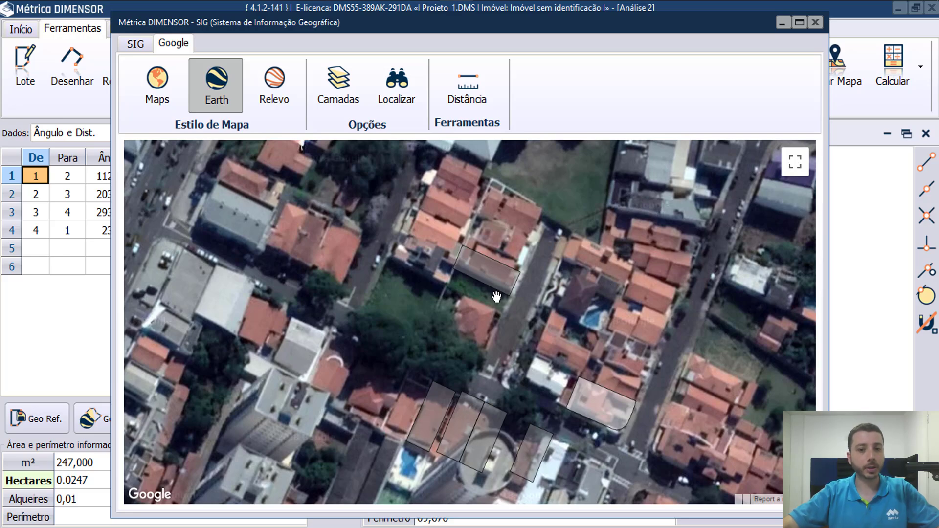
scroll(603, 424, up, 1)
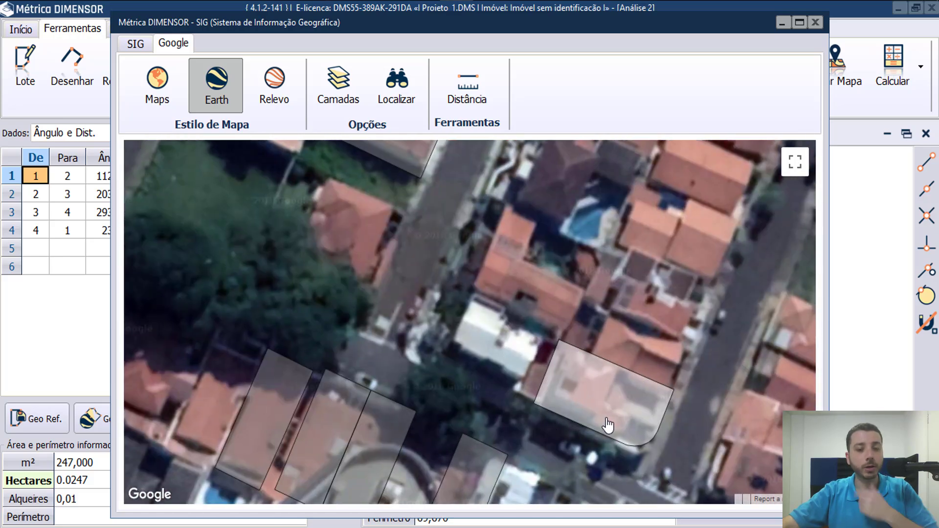
- Return to the SIG map and examine the other properties plotted across the wider region, including the white parcels near the municipal boundary
click(137, 44)
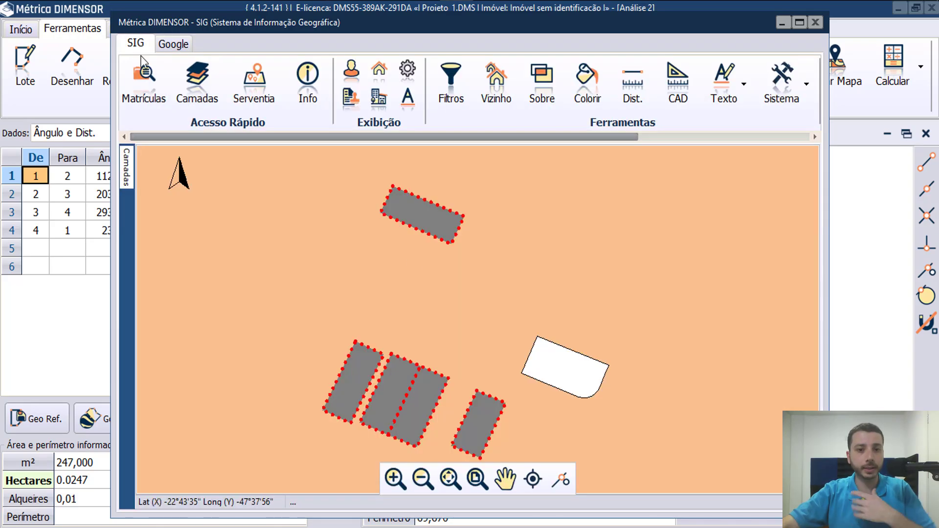
scroll(508, 310, down, 3)
scroll(512, 309, up, 3)
scroll(513, 309, down, 4)
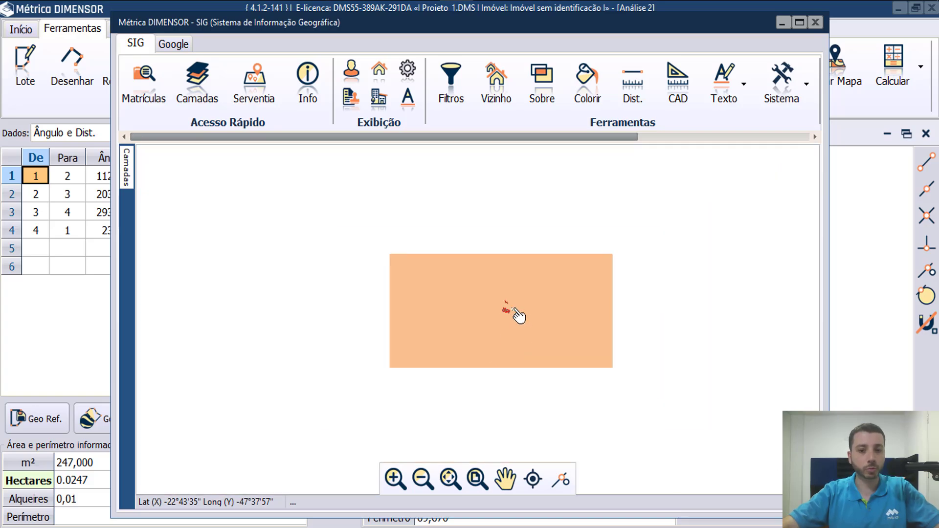
scroll(513, 309, down, 5)
scroll(516, 314, down, 6)
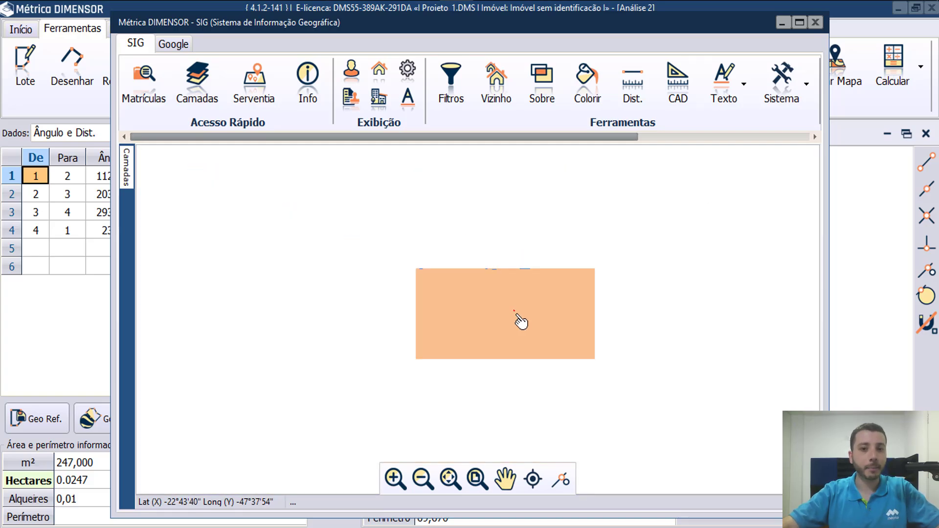
scroll(517, 314, down, 5)
scroll(524, 322, up, 1)
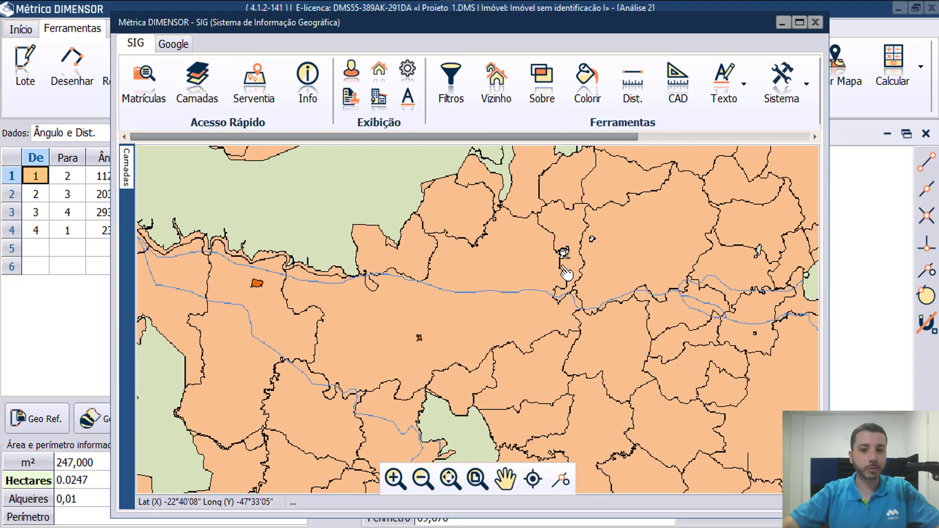
scroll(567, 269, up, 3)
scroll(611, 215, up, 2)
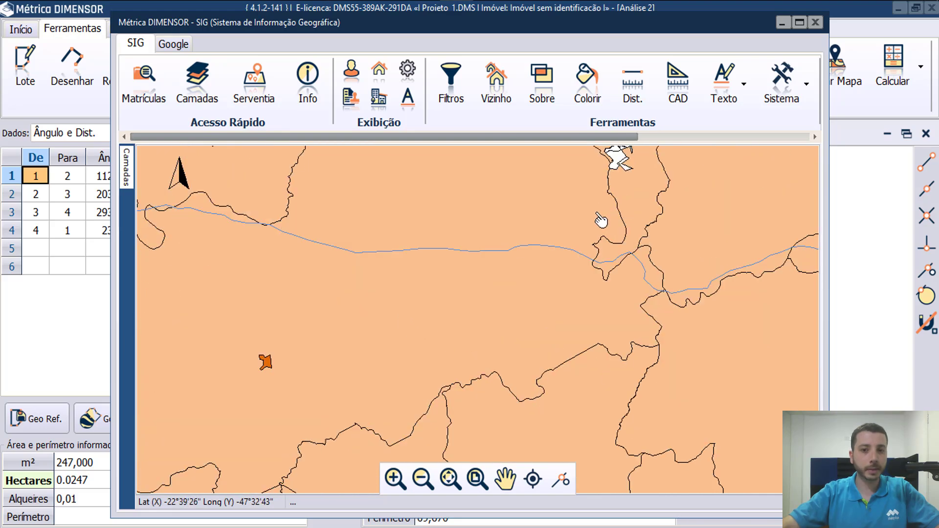
drag(600, 221, 541, 310)
scroll(582, 250, up, 3)
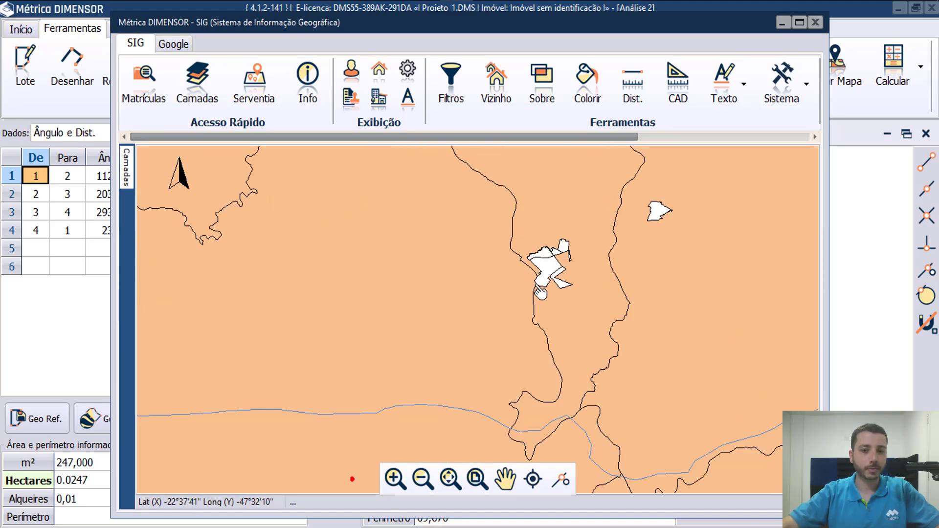
scroll(541, 293, down, 1)
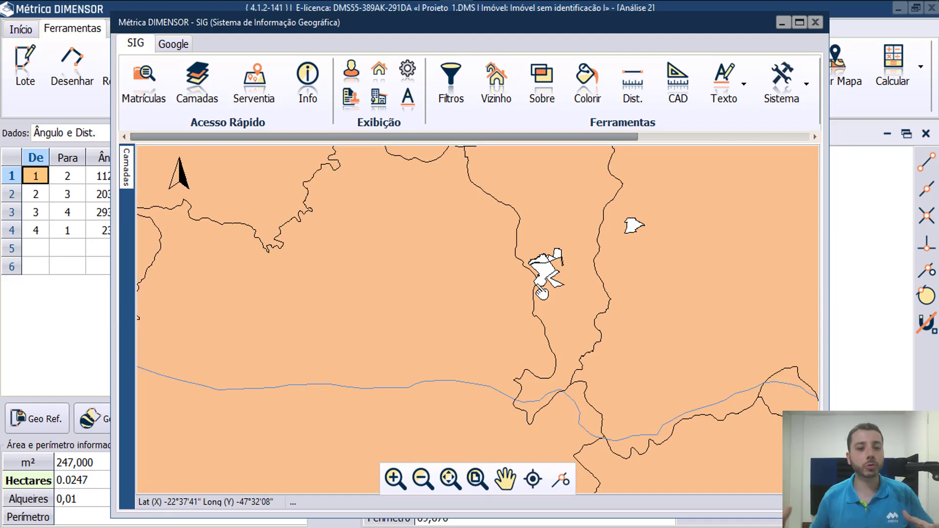